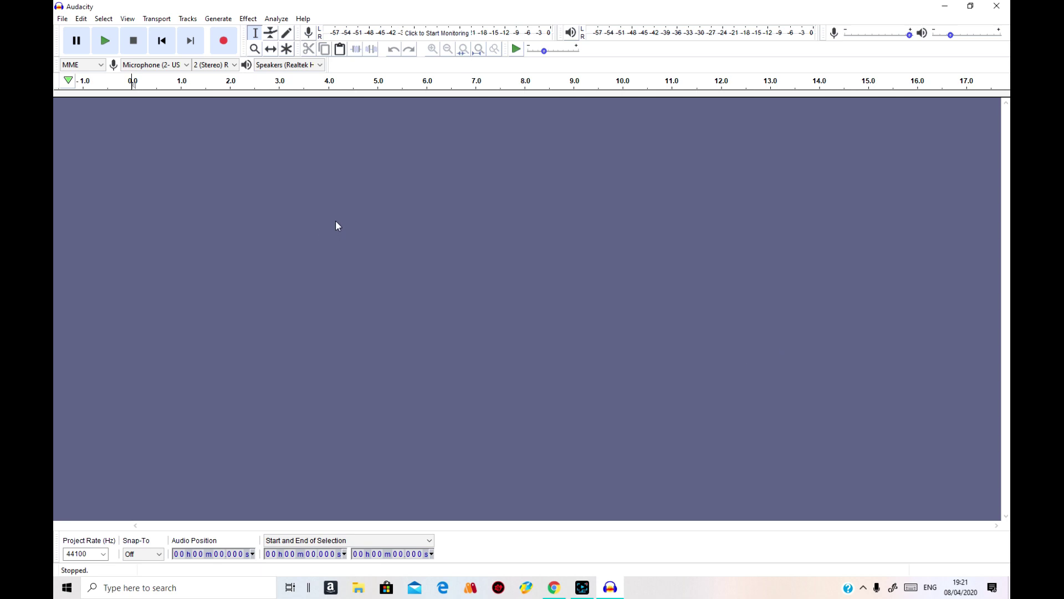
# Record about 11 seconds of speech into a new stereo track and play it back
pyautogui.click(224, 45)
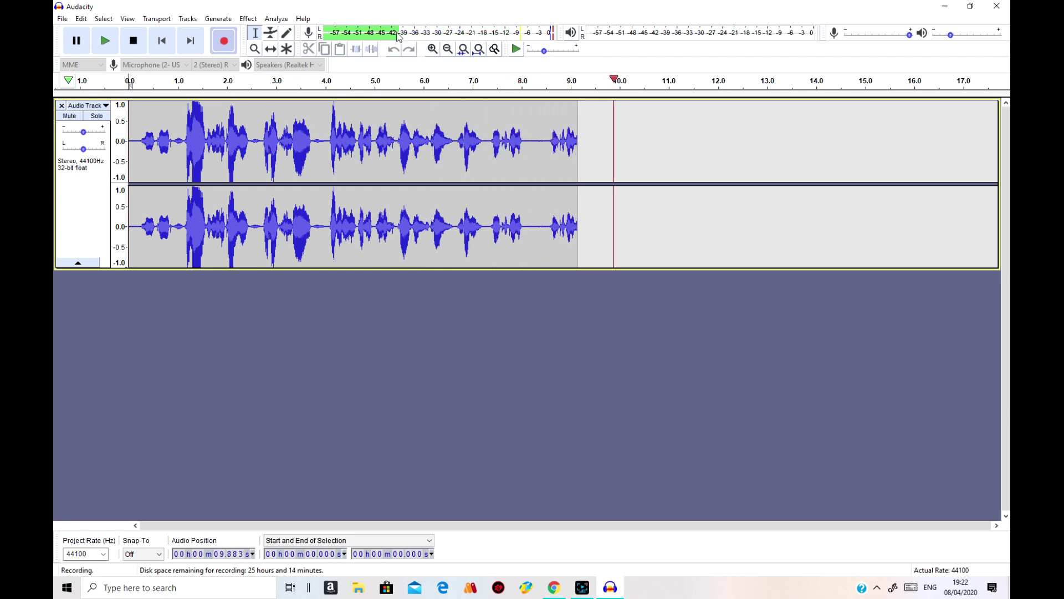
pyautogui.press('space')
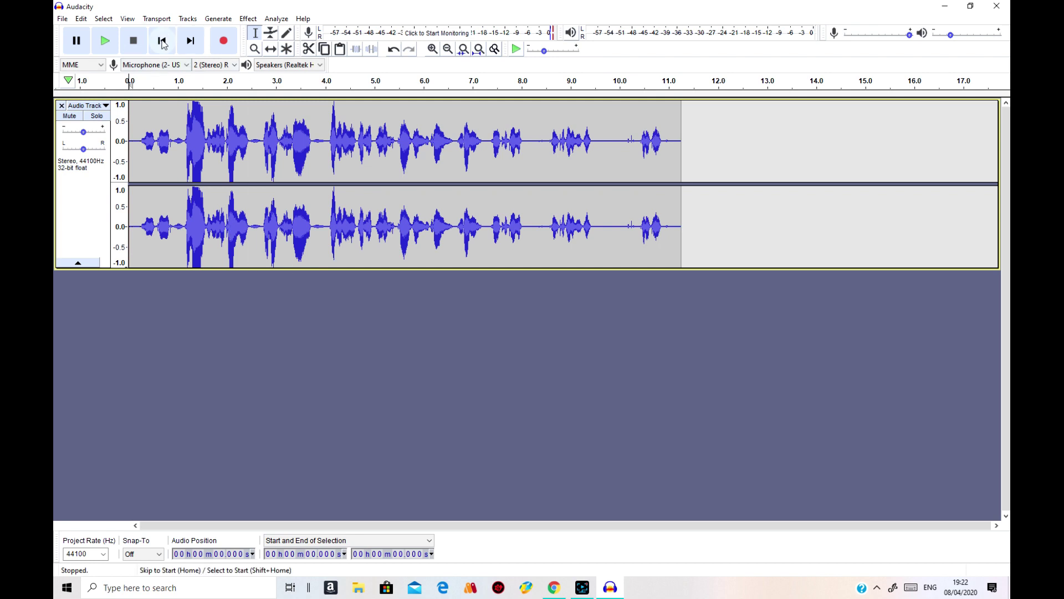
pyautogui.click(105, 42)
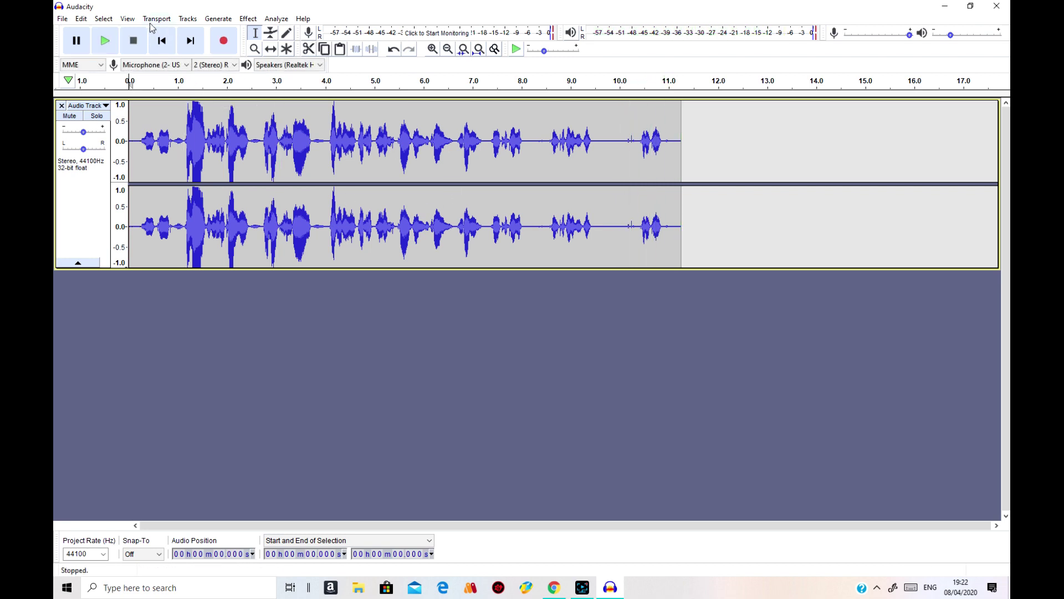
# Start an MP3 export of the recording and name the file lipsync
pyautogui.click(62, 18)
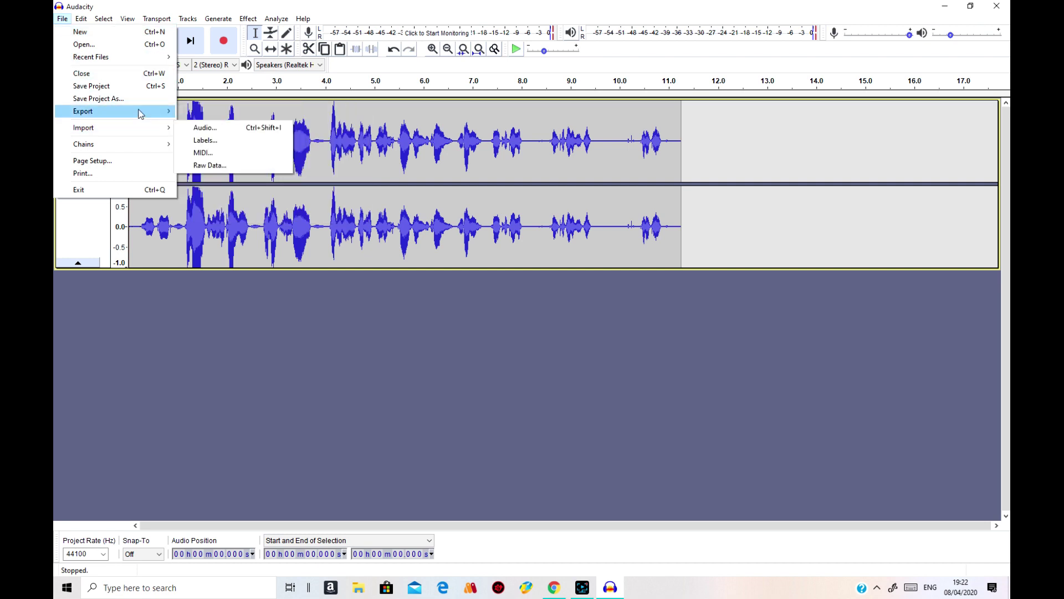
pyautogui.moveTo(142, 112)
pyautogui.click(229, 112)
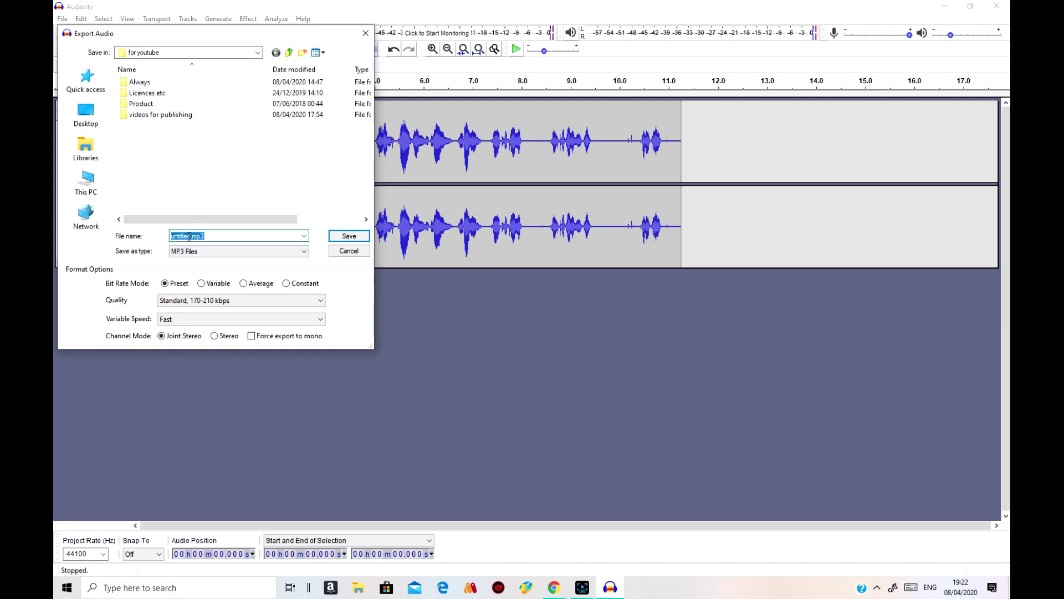
pyautogui.moveTo(189, 237); pyautogui.dragTo(164, 235)
pyautogui.write('lipsync')
# Save lipsync.mp3 to the Desktop with empty metadata, then close Audacity without saving
pyautogui.click(86, 113)
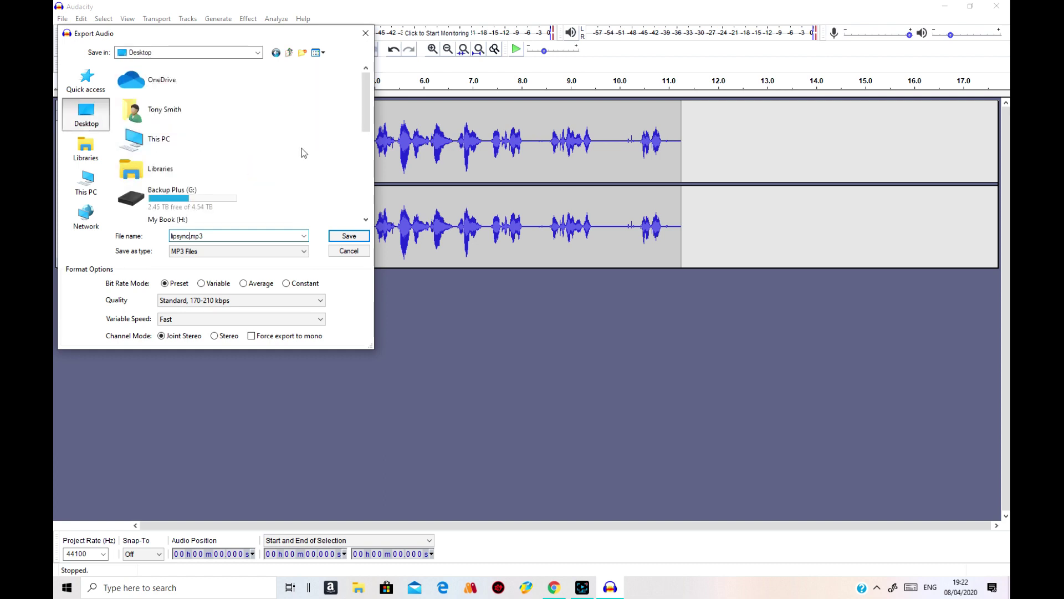
pyautogui.click(350, 237)
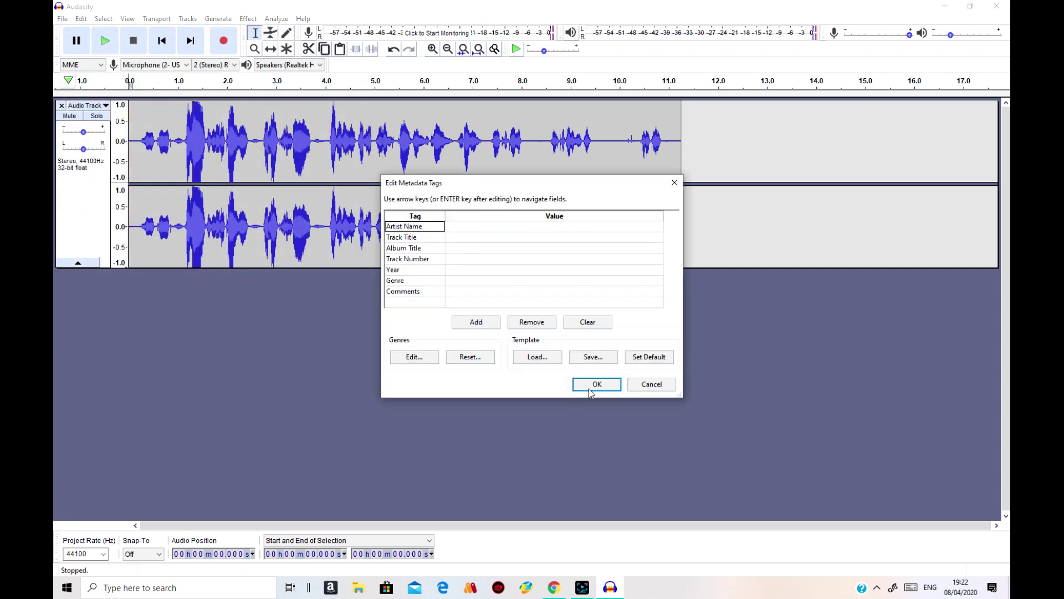
pyautogui.click(591, 385)
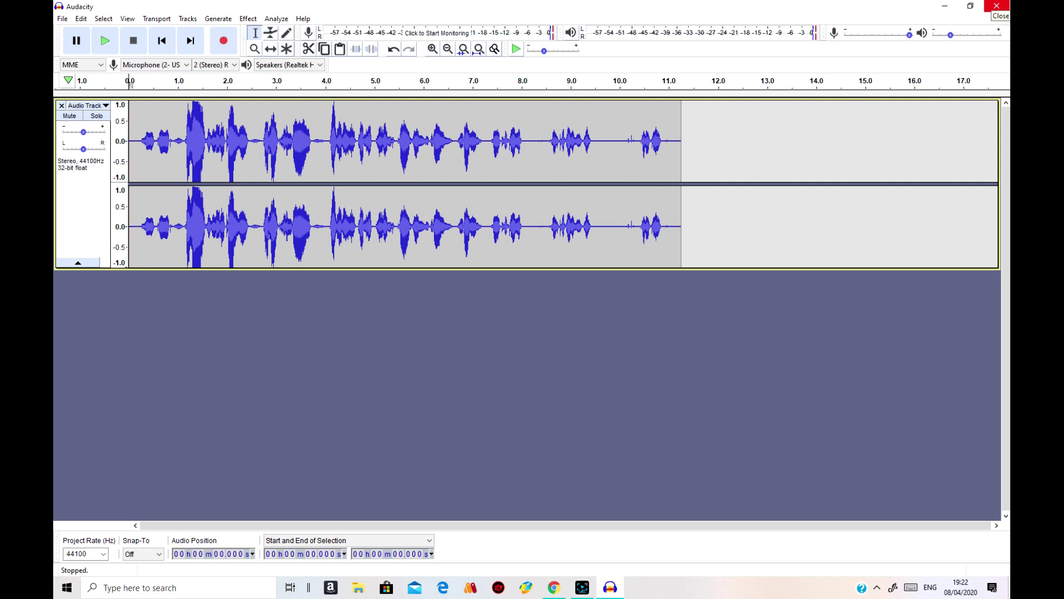
pyautogui.click(996, 6)
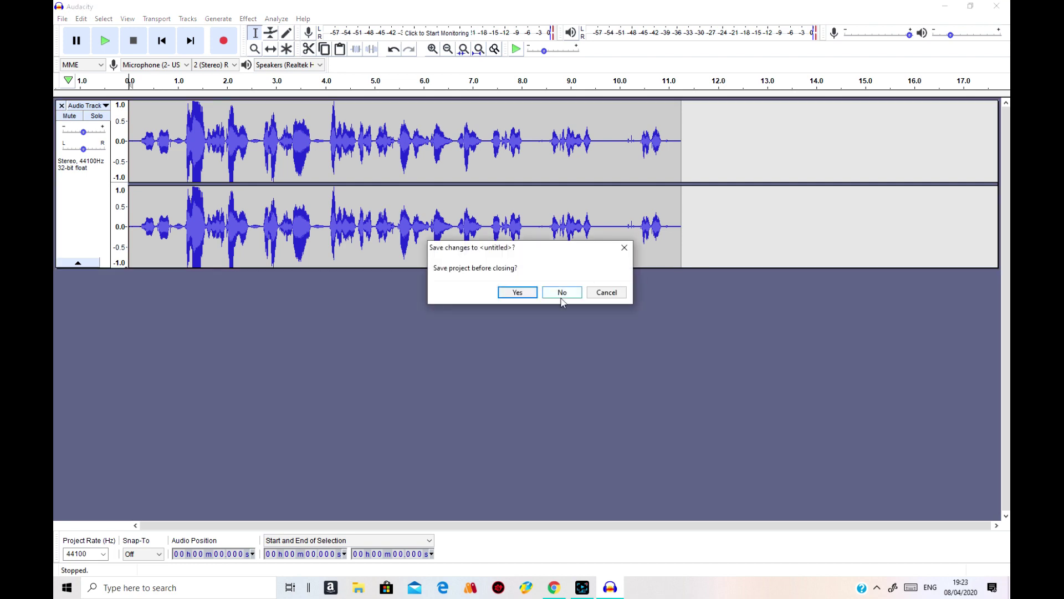
pyautogui.click(561, 297)
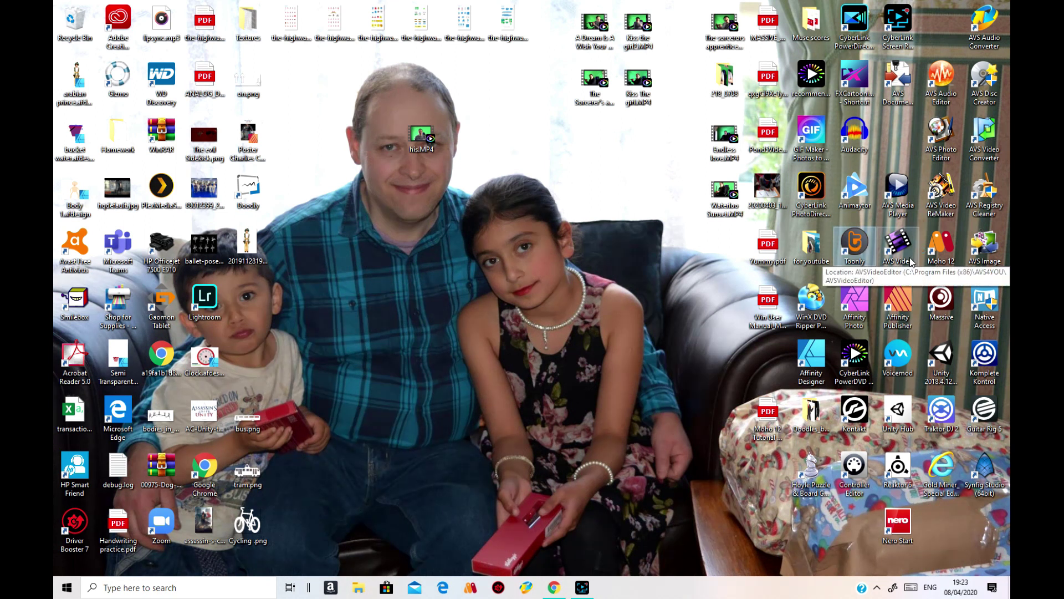
# Launch Toonly and create a new video named 'lipsync tutorial'
pyautogui.doubleClick(856, 243)
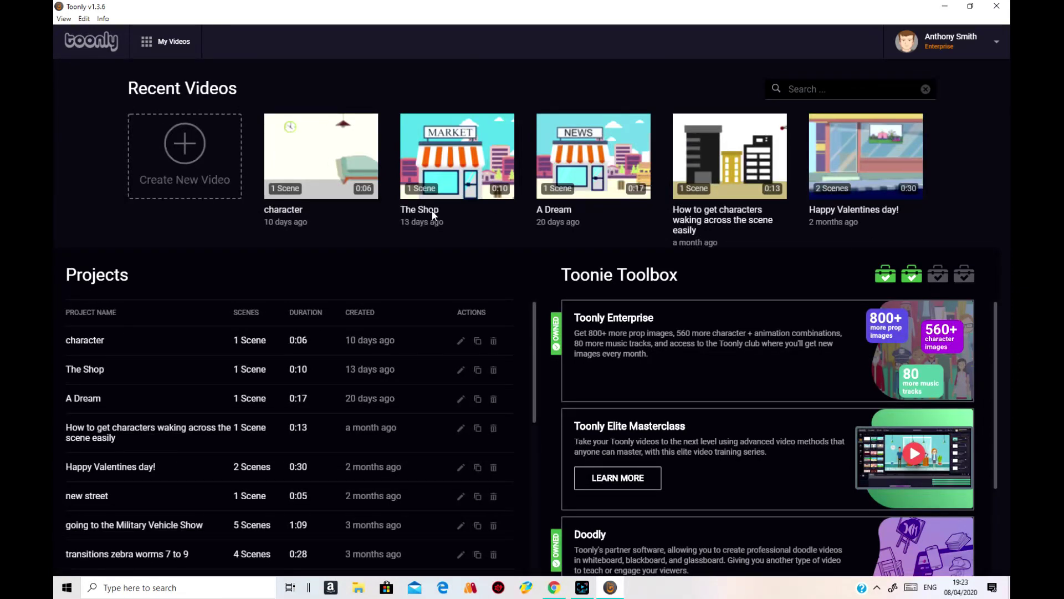
pyautogui.click(174, 160)
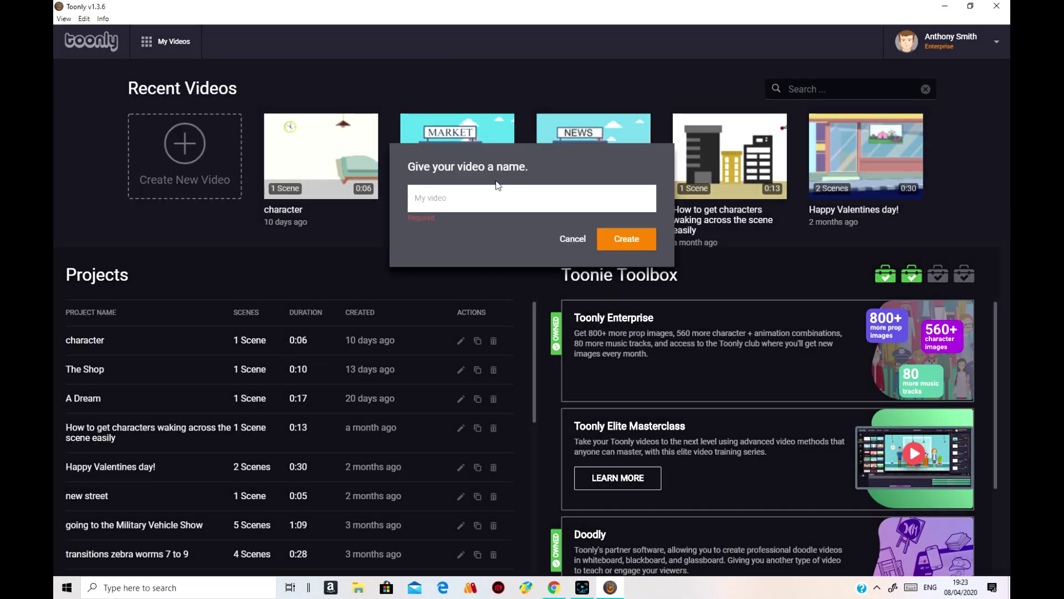
pyautogui.write('I')
pyautogui.write('i')
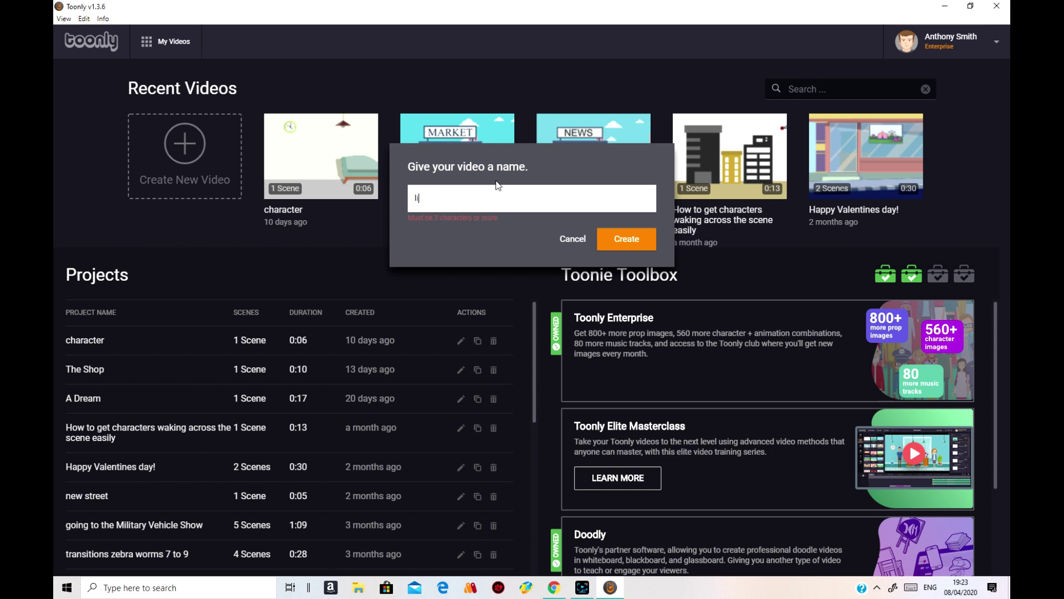
pyautogui.write('psync tutorial')
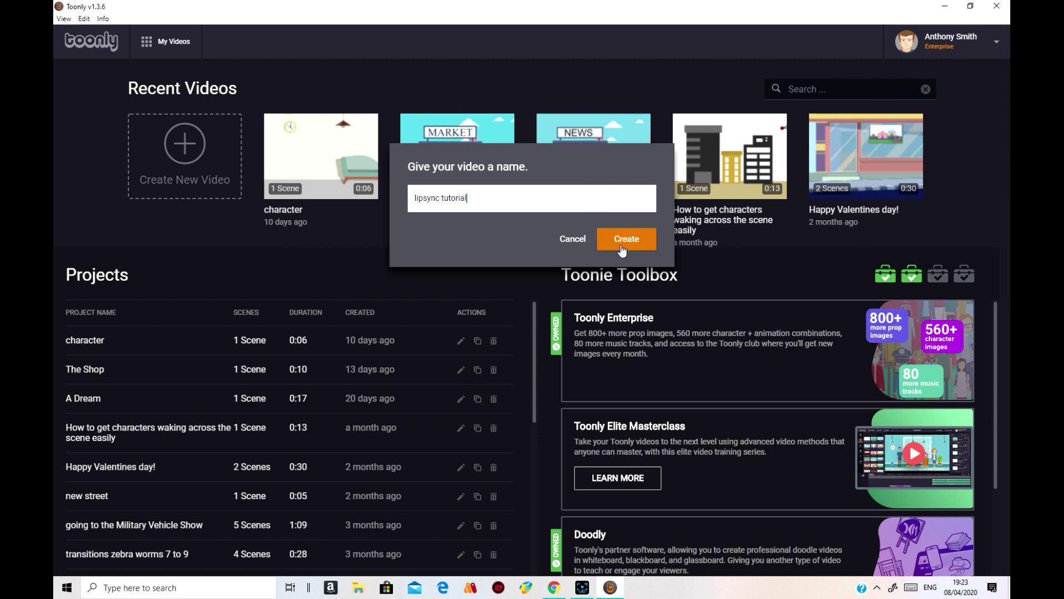
pyautogui.click(624, 242)
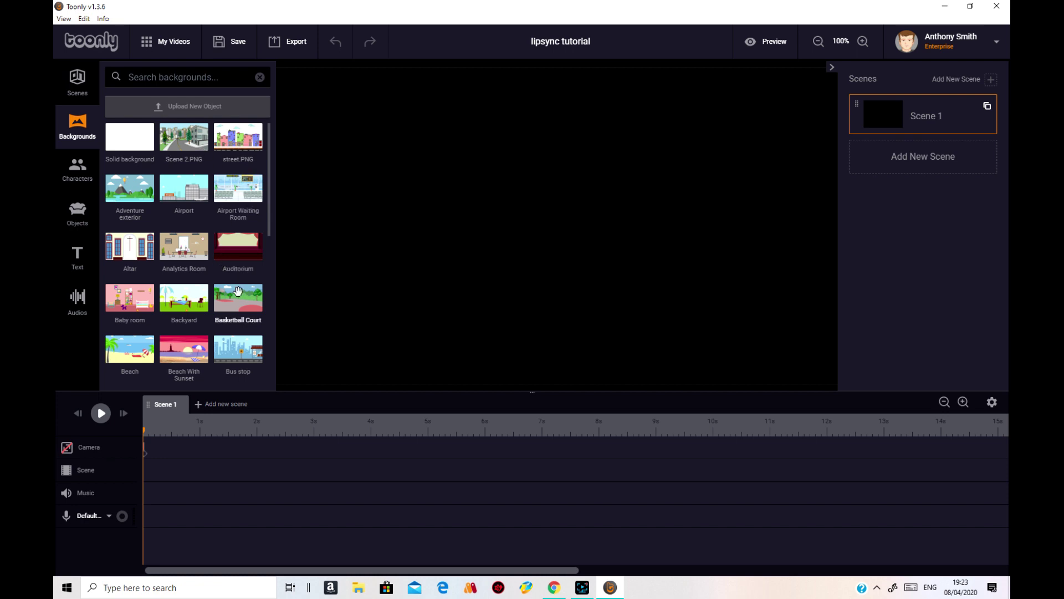
# Set the Basketball Court background and place the African American Man beside the hoop
pyautogui.moveTo(246, 305); pyautogui.dragTo(582, 327)
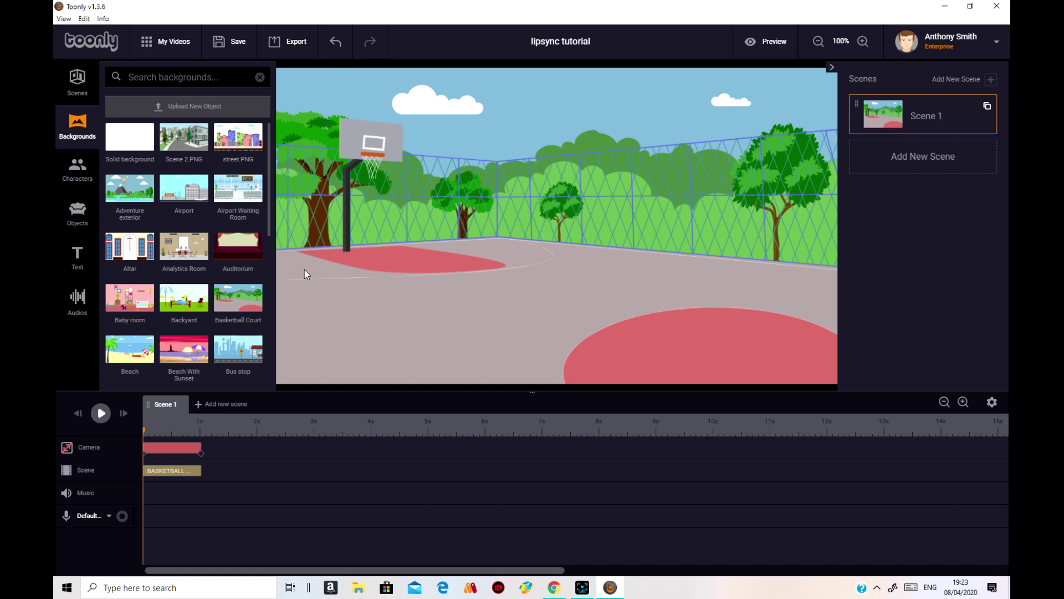
pyautogui.click(81, 170)
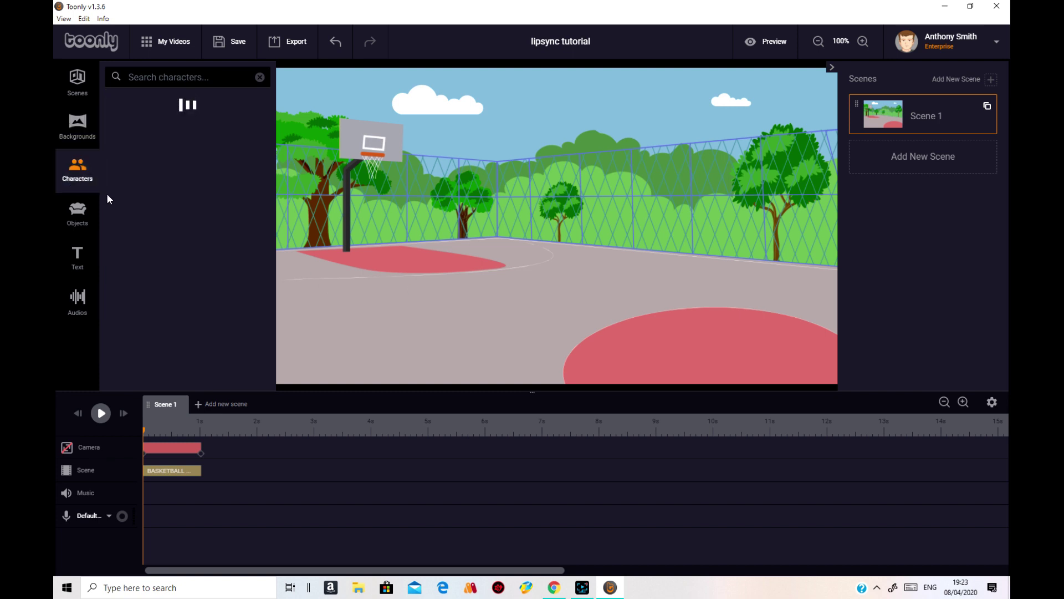
pyautogui.moveTo(228, 204); pyautogui.dragTo(478, 248)
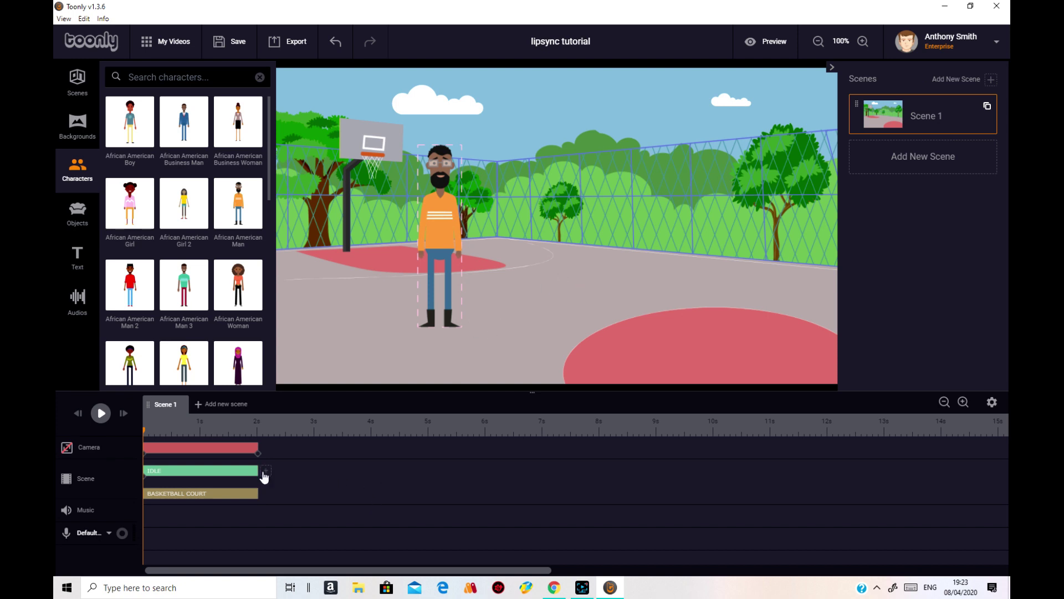
# Extend the court to about 12.7 s and the idle clip to about 6 s from the scene start
pyautogui.moveTo(271, 494); pyautogui.dragTo(867, 504)
pyautogui.click(256, 470)
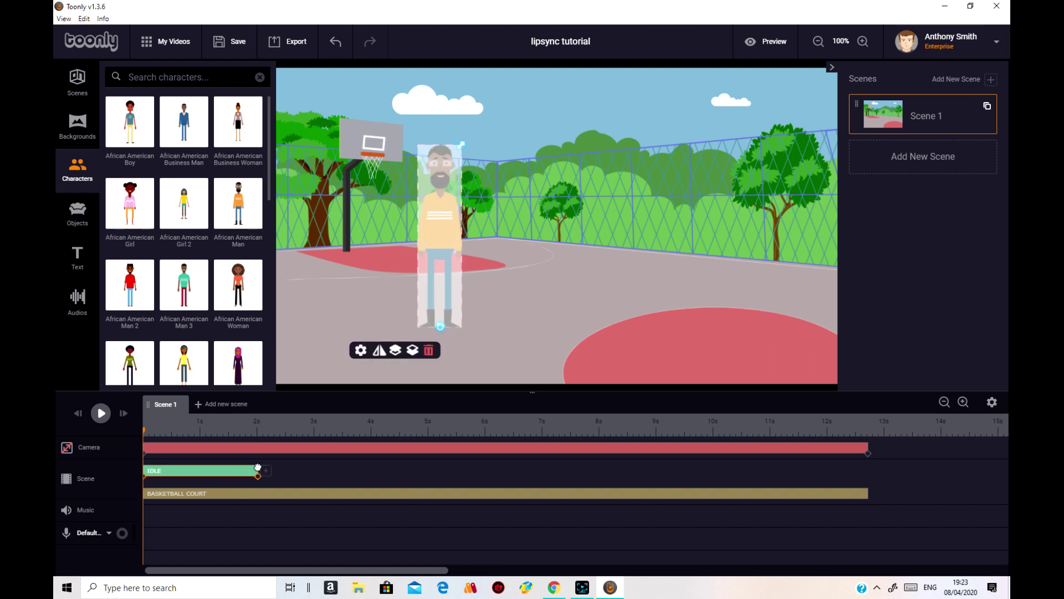
pyautogui.moveTo(258, 470); pyautogui.dragTo(480, 475)
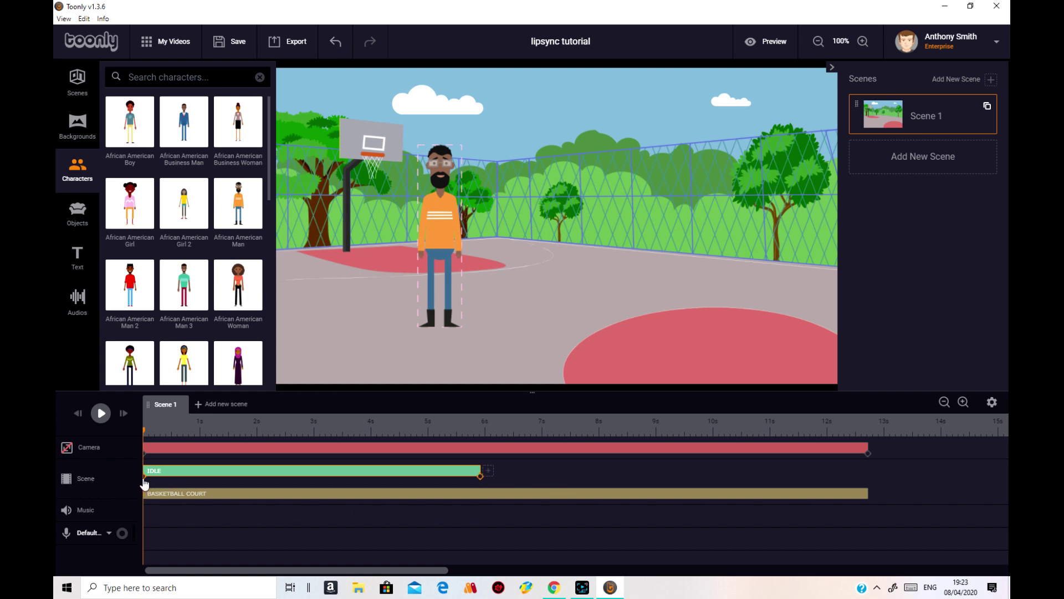
pyautogui.moveTo(145, 481); pyautogui.dragTo(256, 492)
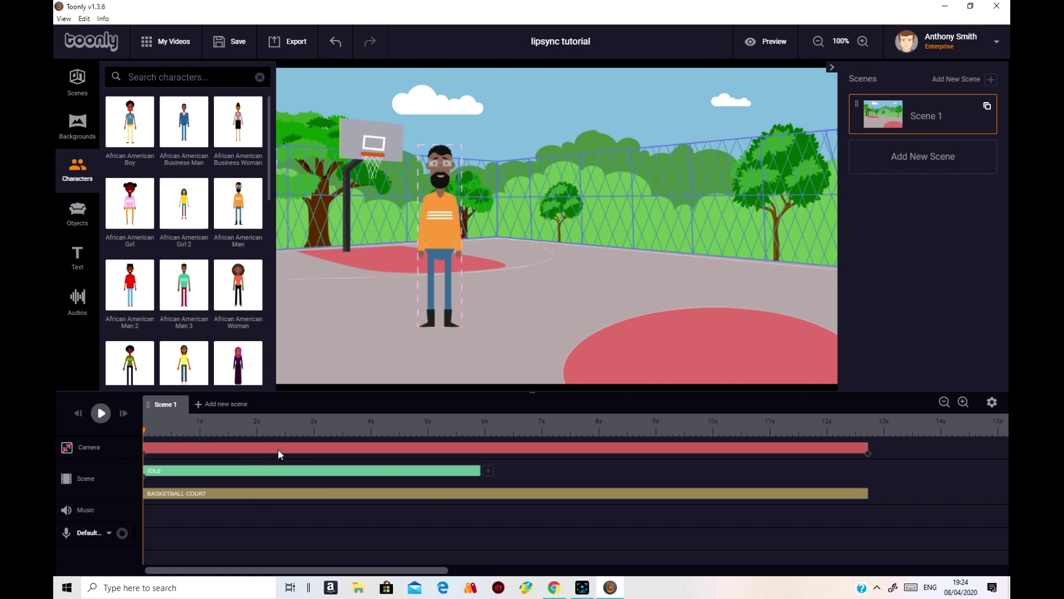
# Change the man's idle clip to Walking with Instant entry and exit effects
pyautogui.doubleClick(240, 472)
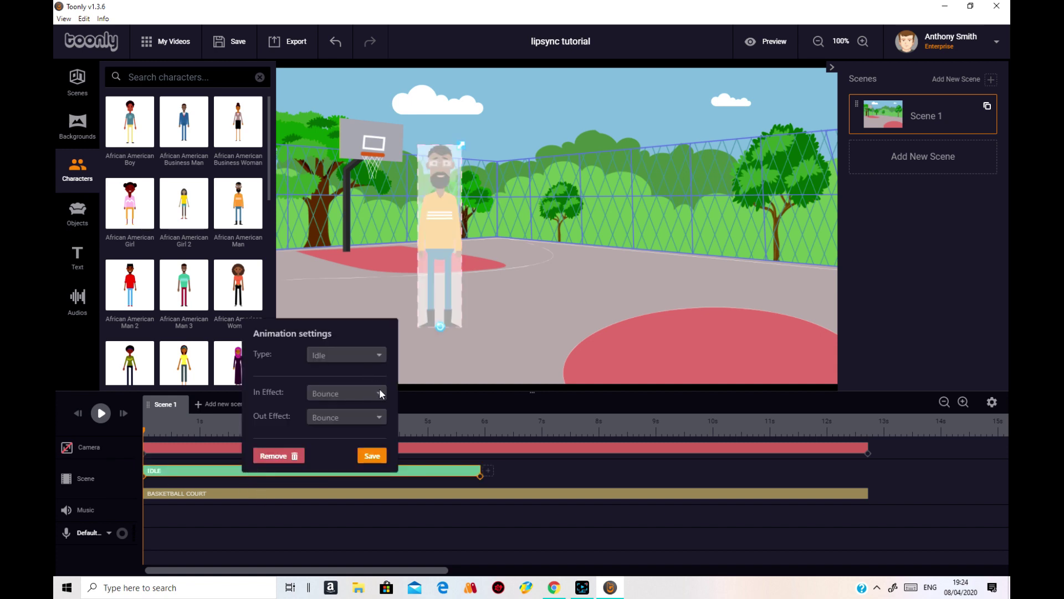
pyautogui.click(377, 355)
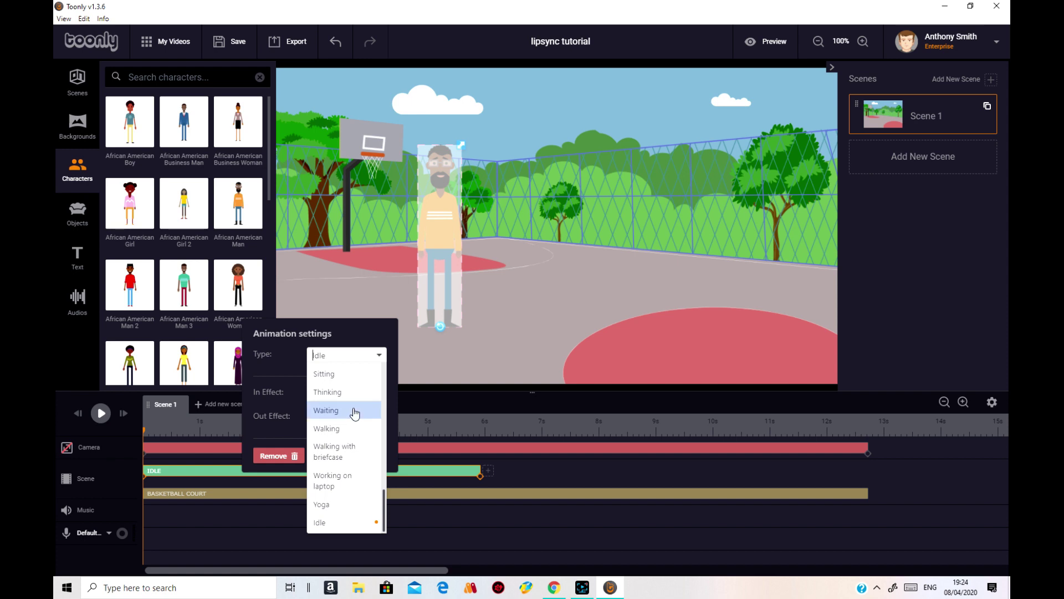
pyautogui.click(359, 430)
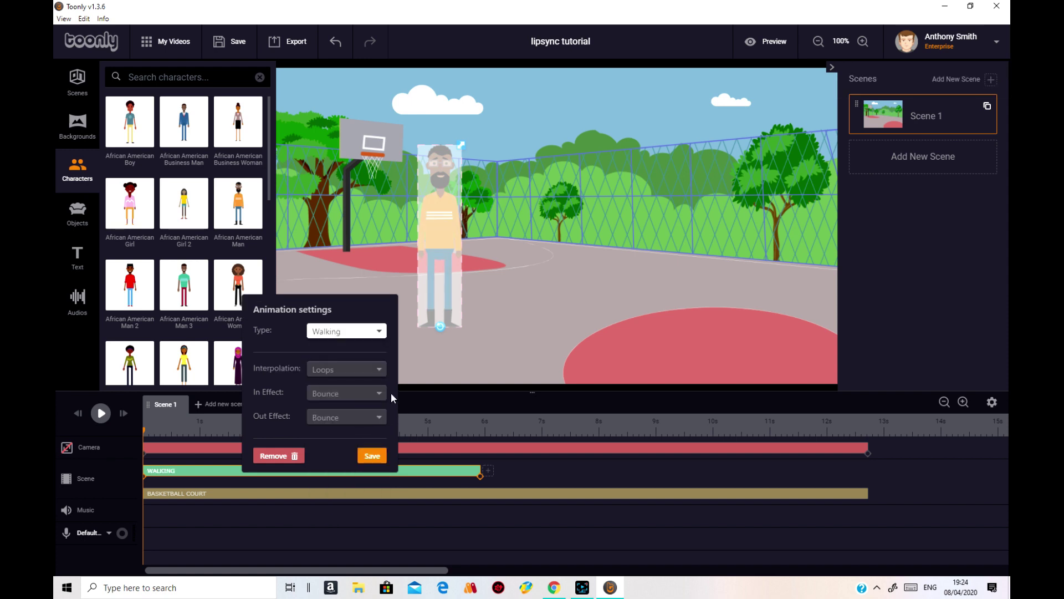
pyautogui.click(372, 399)
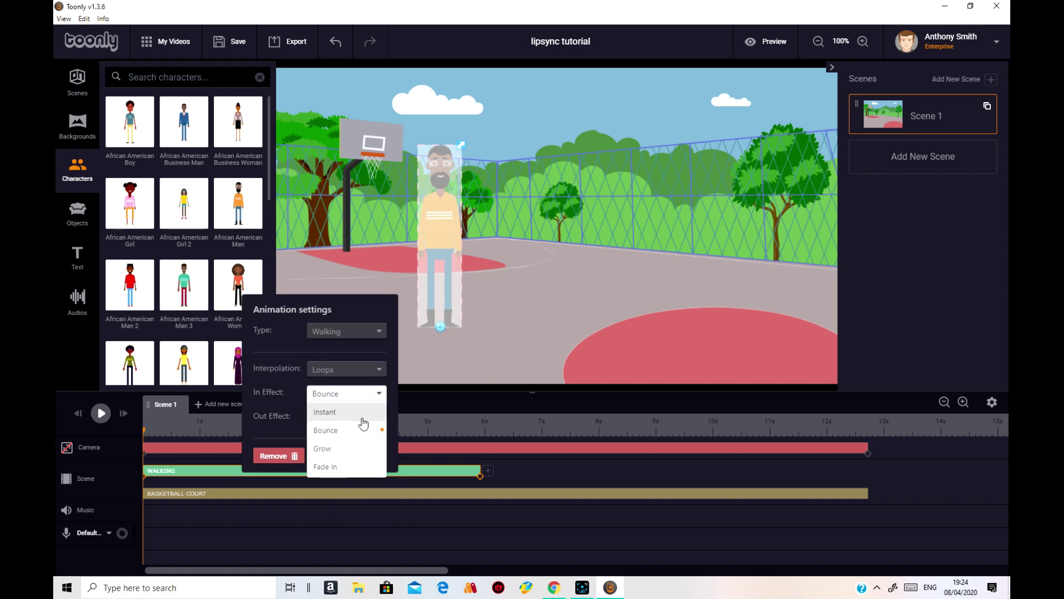
pyautogui.click(366, 415)
pyautogui.click(366, 417)
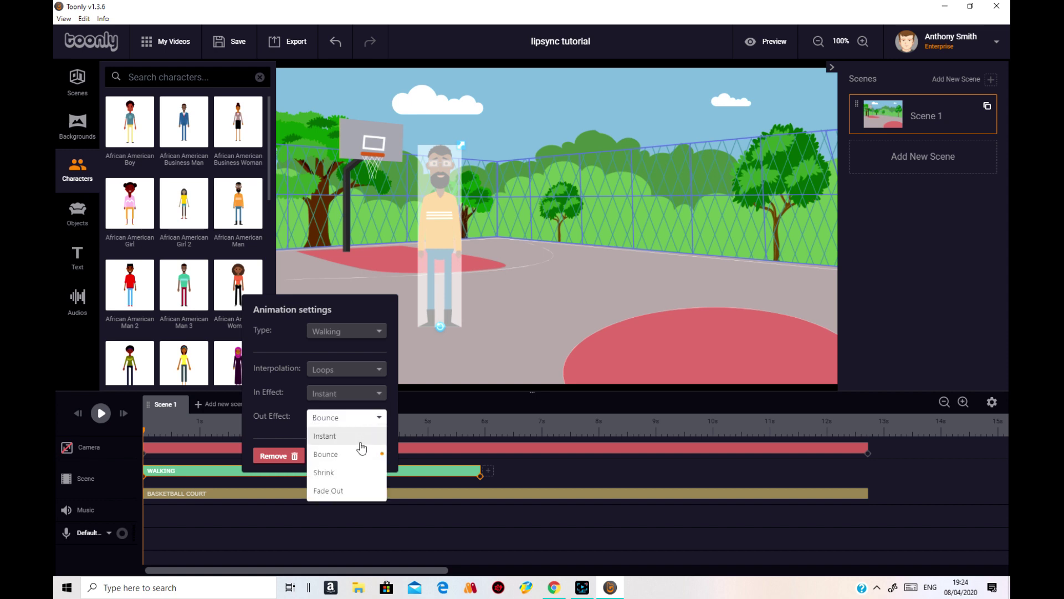
pyautogui.click(364, 437)
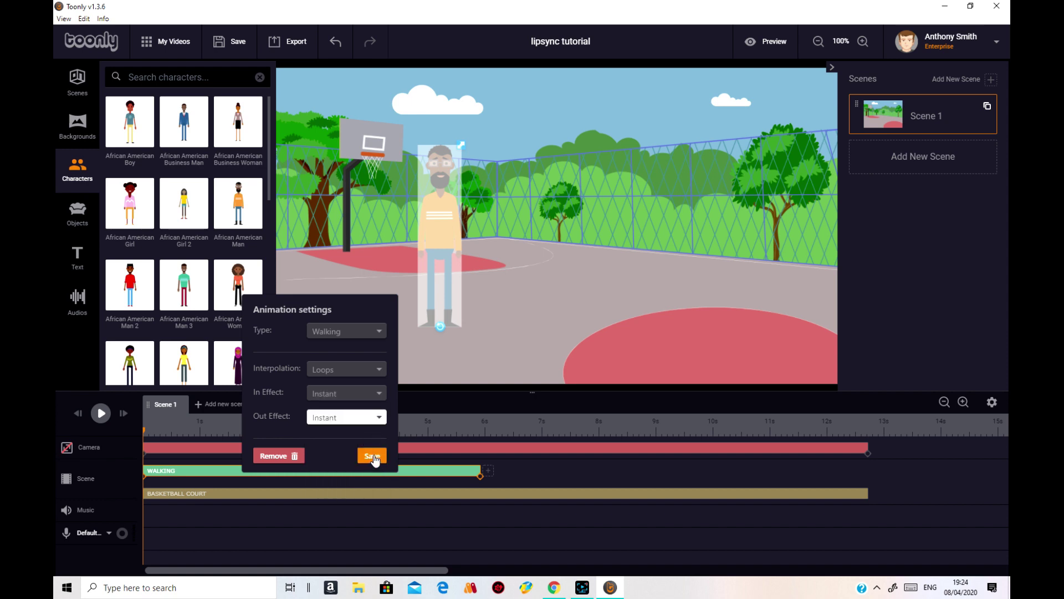
pyautogui.click(373, 456)
pyautogui.click(529, 503)
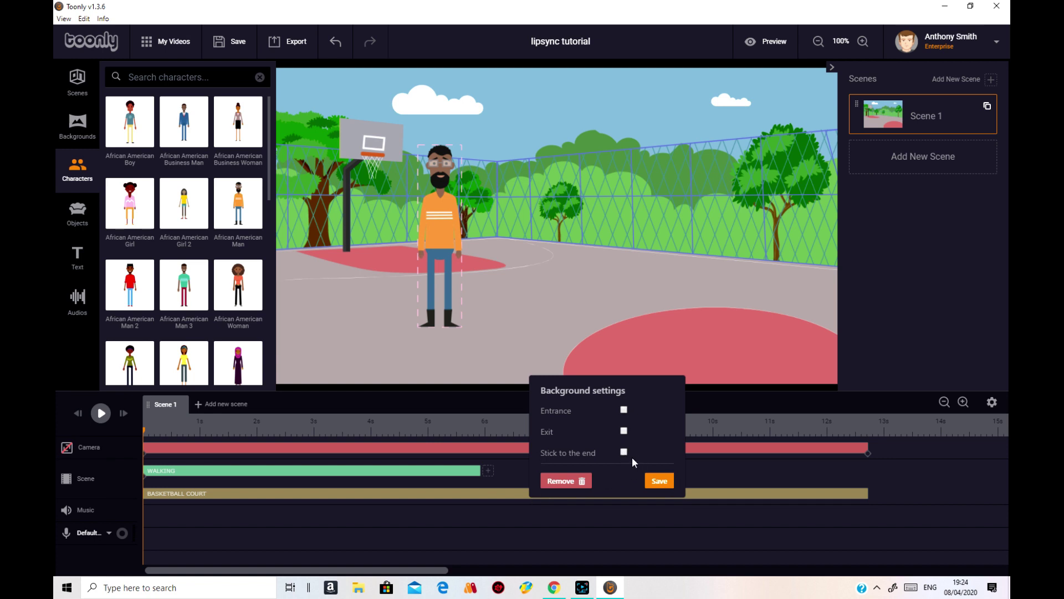
pyautogui.click(652, 478)
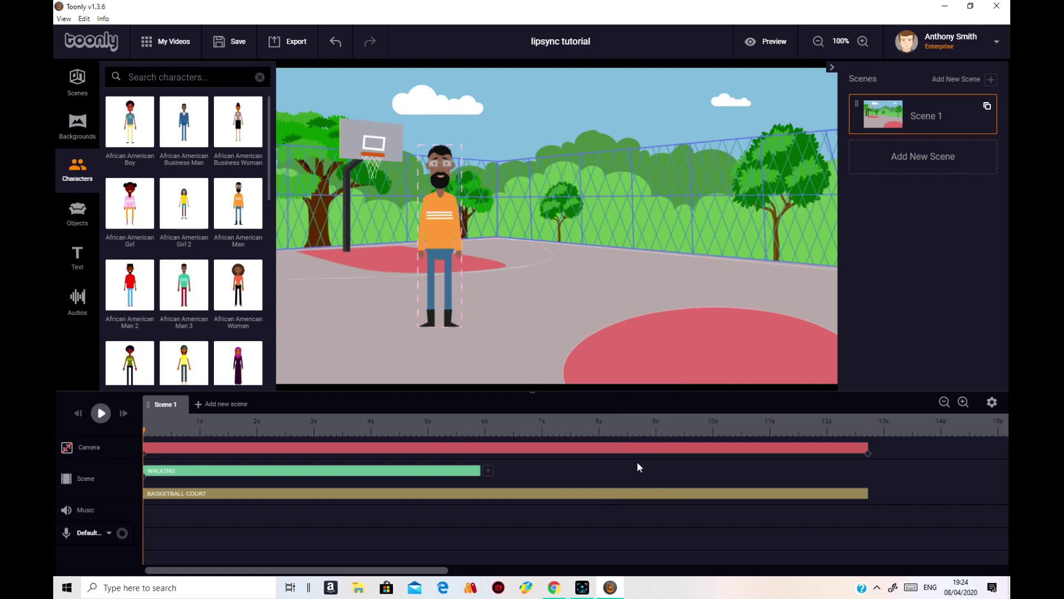
# Make the walk start off-stage left and end near court centre, with the man flipped
pyautogui.click(146, 477)
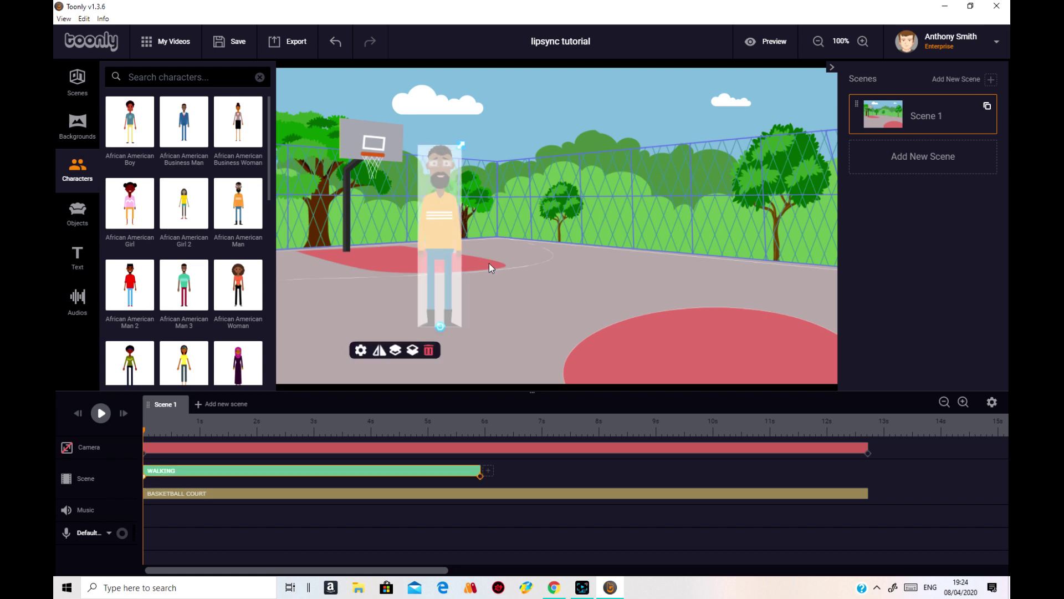
pyautogui.moveTo(461, 222); pyautogui.dragTo(266, 249)
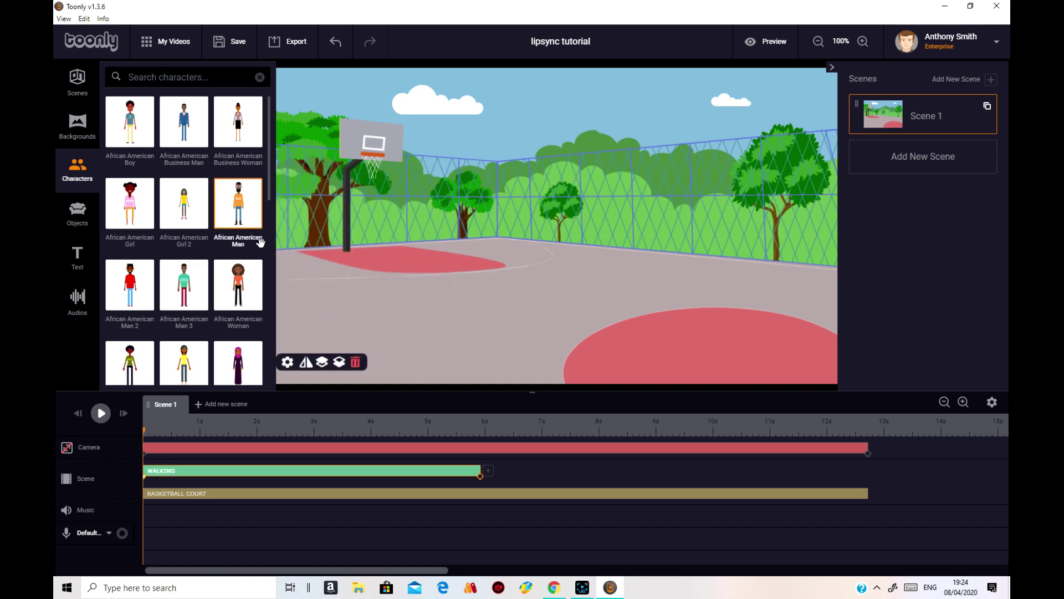
pyautogui.click(479, 477)
pyautogui.moveTo(428, 230); pyautogui.dragTo(590, 235)
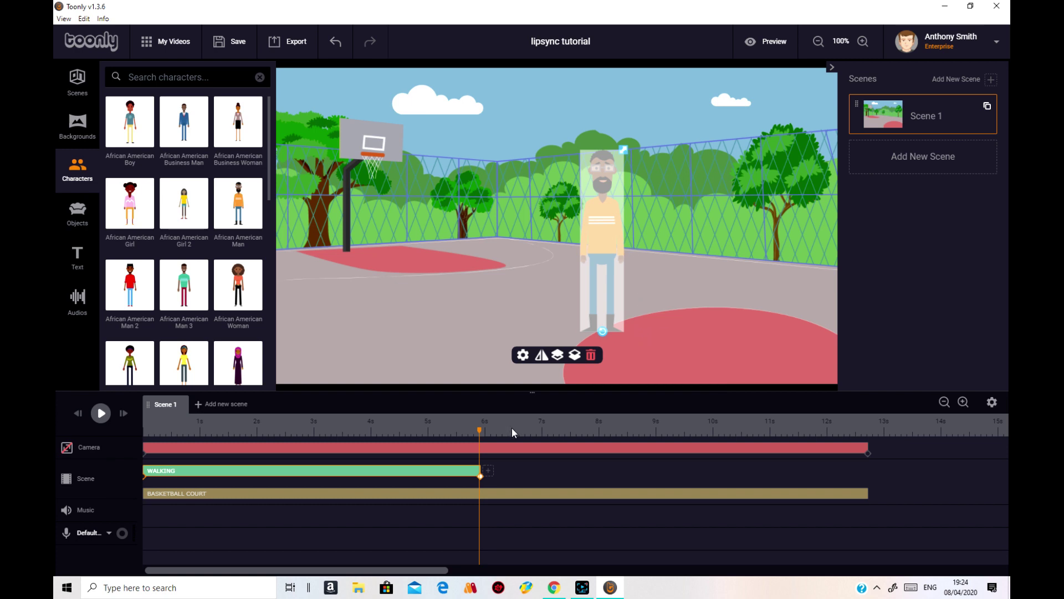
pyautogui.moveTo(482, 427)
pyautogui.mouseDown()
pyautogui.moveTo(465, 427)
pyautogui.moveTo(477, 428)
pyautogui.mouseUp()
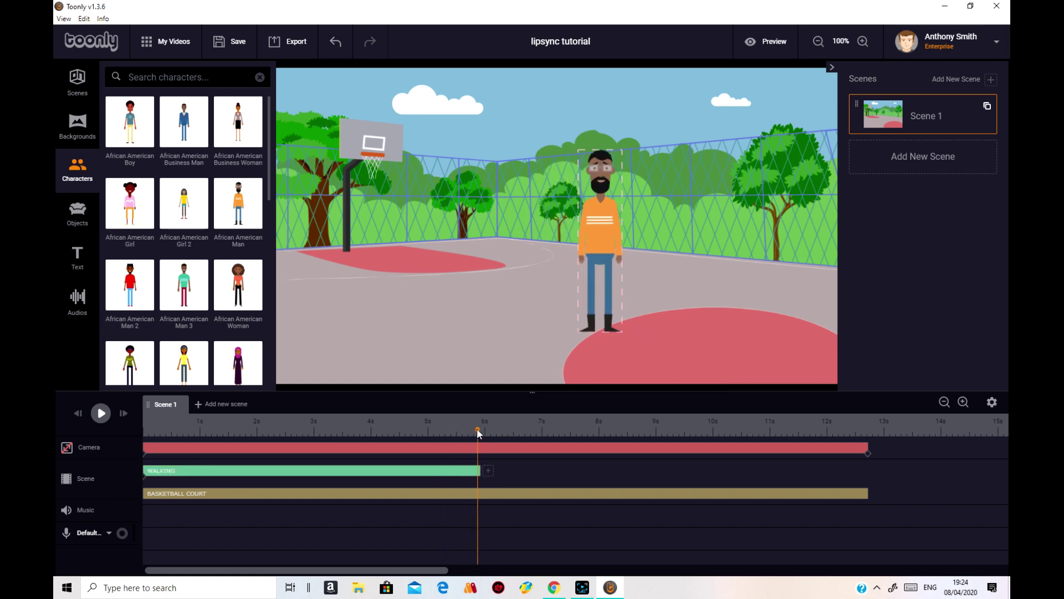
pyautogui.click(604, 283)
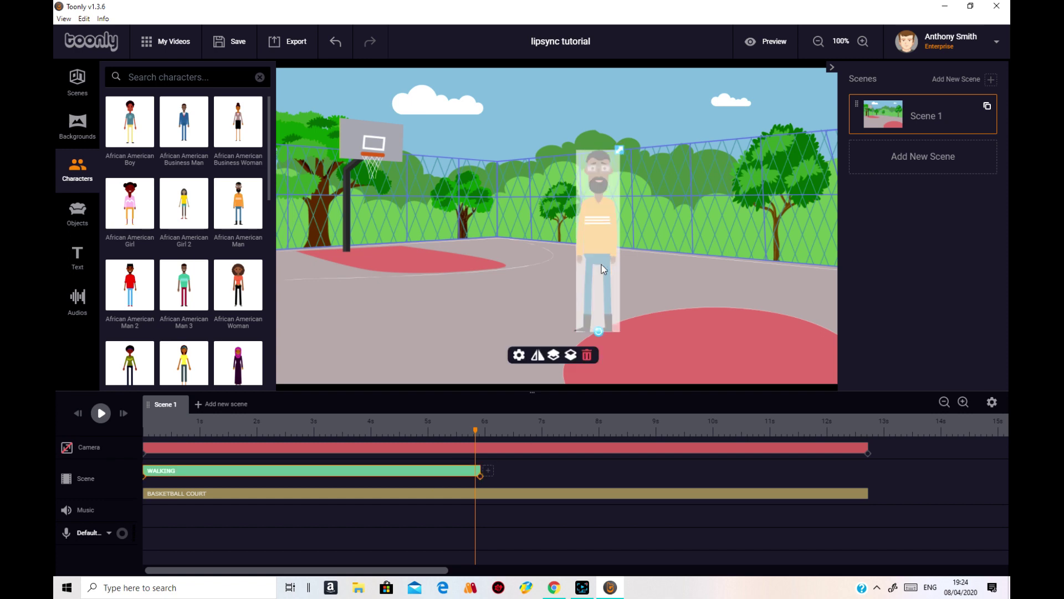
pyautogui.click(539, 359)
pyautogui.moveTo(471, 424); pyautogui.dragTo(481, 448)
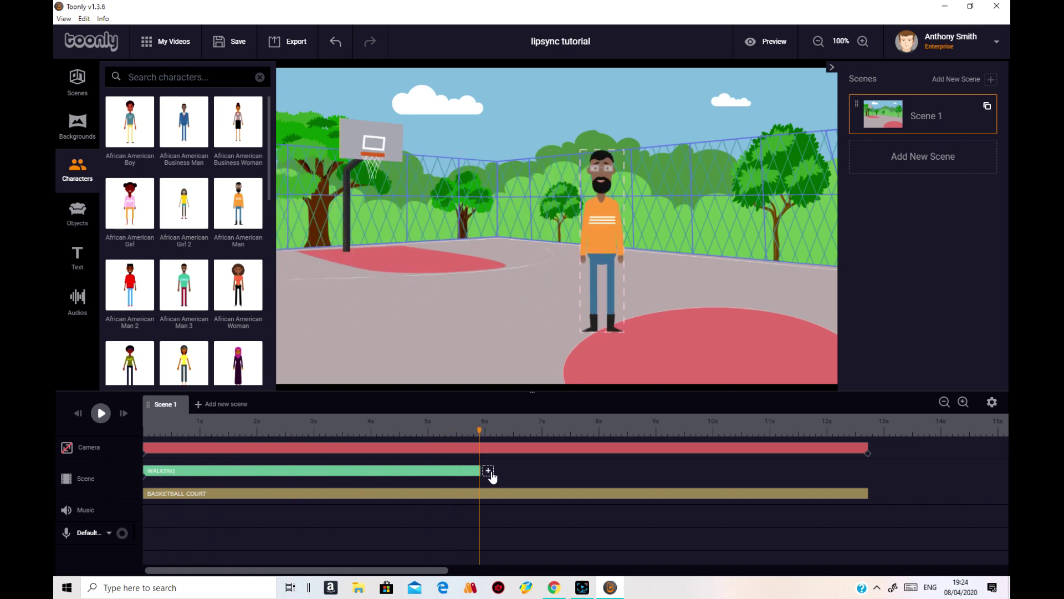
# Open a new action's settings after the walk, then close them unchanged
pyautogui.click(488, 471)
pyautogui.click(629, 447)
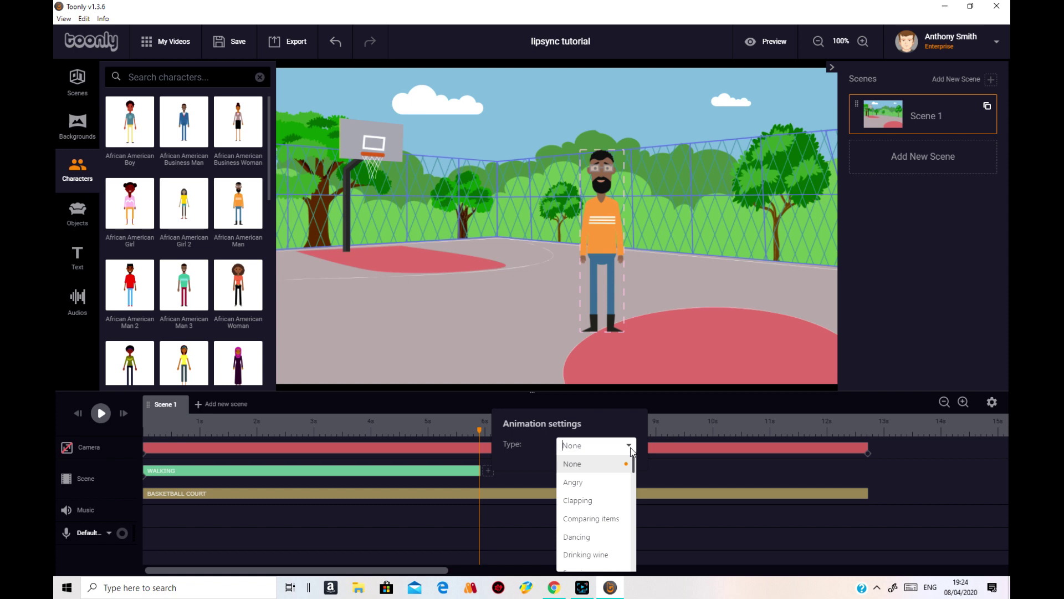
pyautogui.click(487, 472)
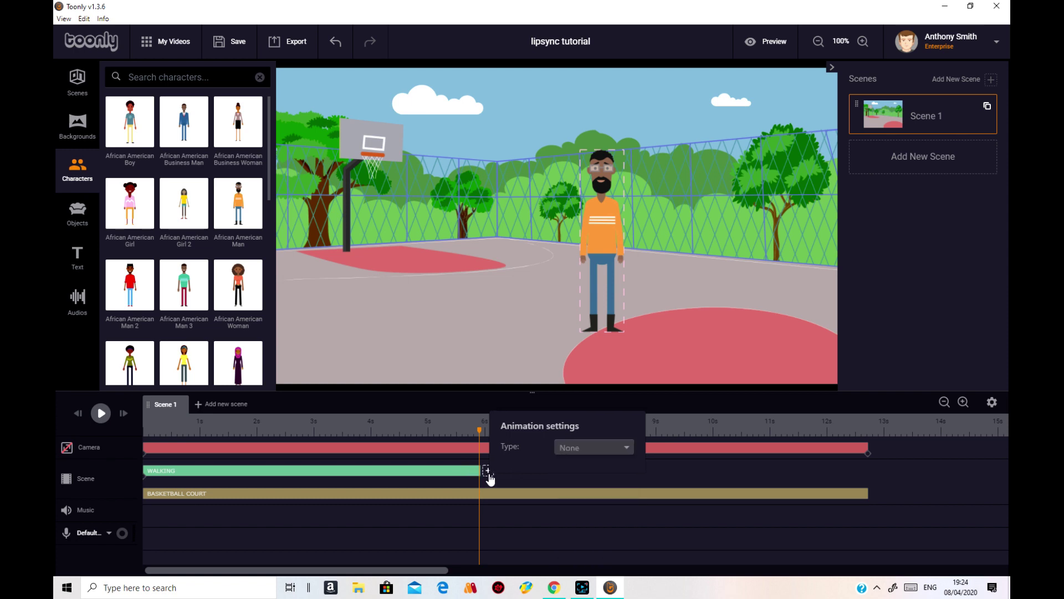
pyautogui.click(697, 397)
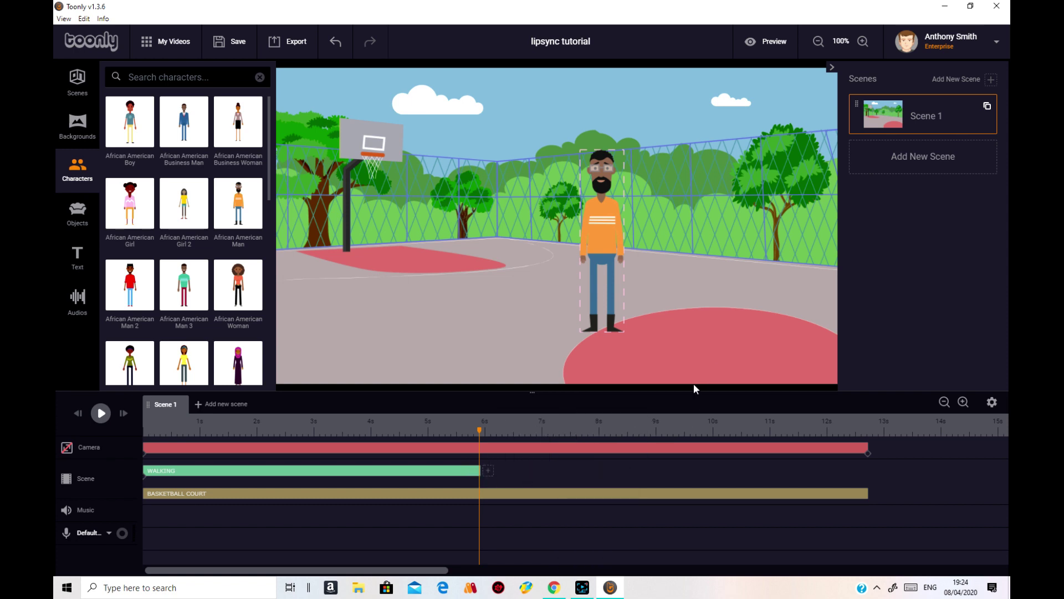
# Add a Lip sync action after the walk and stretch it to end around 9.4 s
pyautogui.click(487, 470)
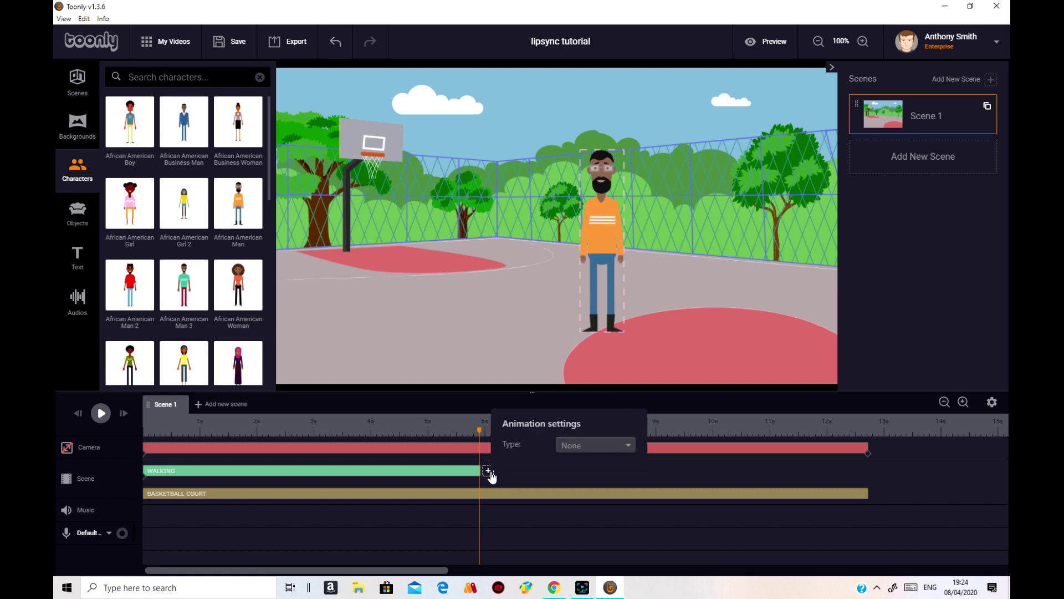
pyautogui.click(629, 447)
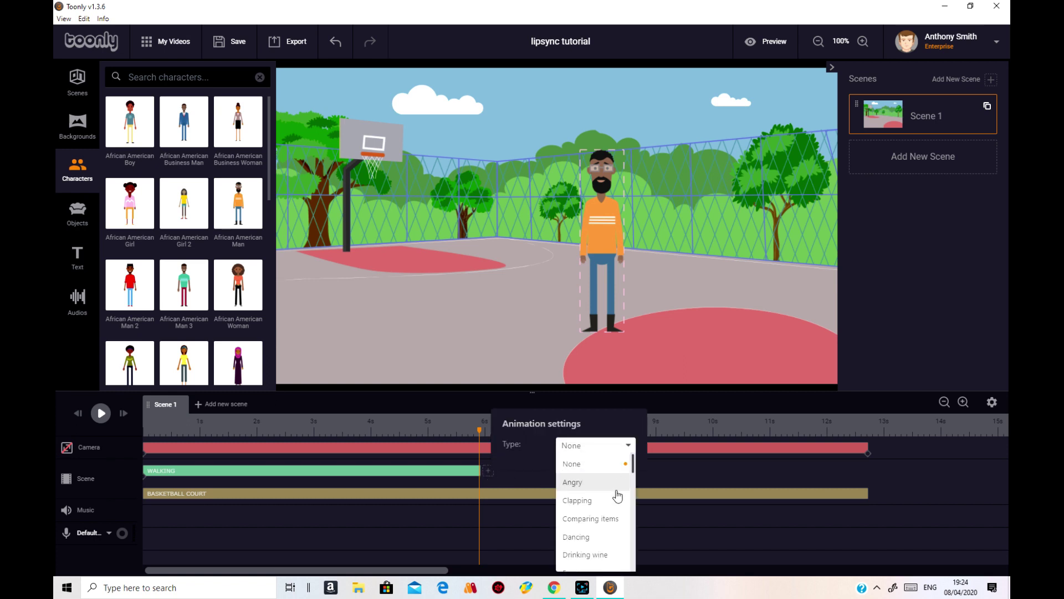
pyautogui.scroll(-2, 616, 493)
pyautogui.scroll(-3, 614, 493)
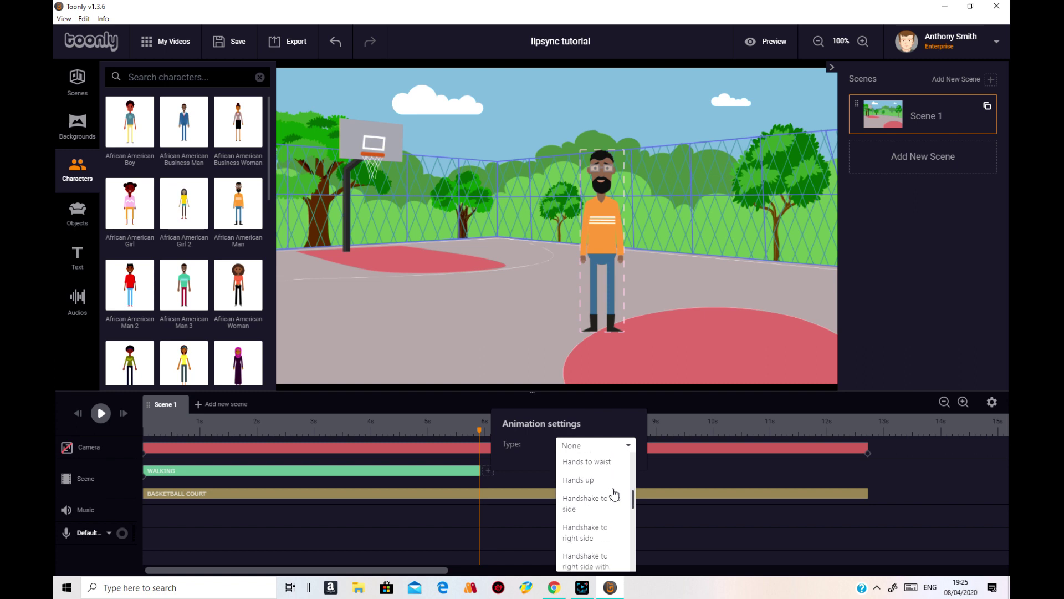
pyautogui.scroll(4, 614, 493)
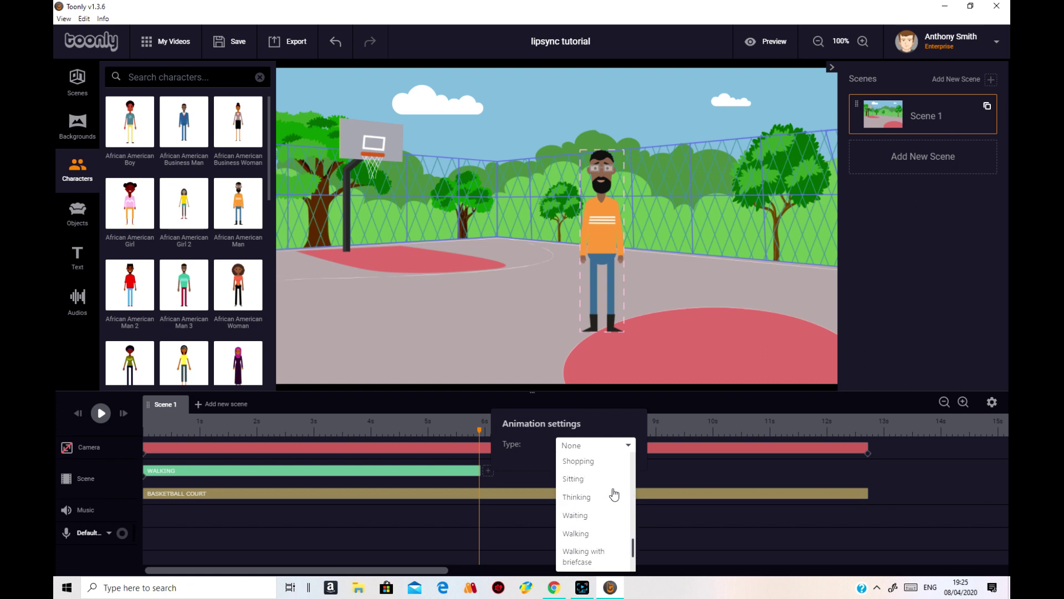
pyautogui.scroll(1, 614, 493)
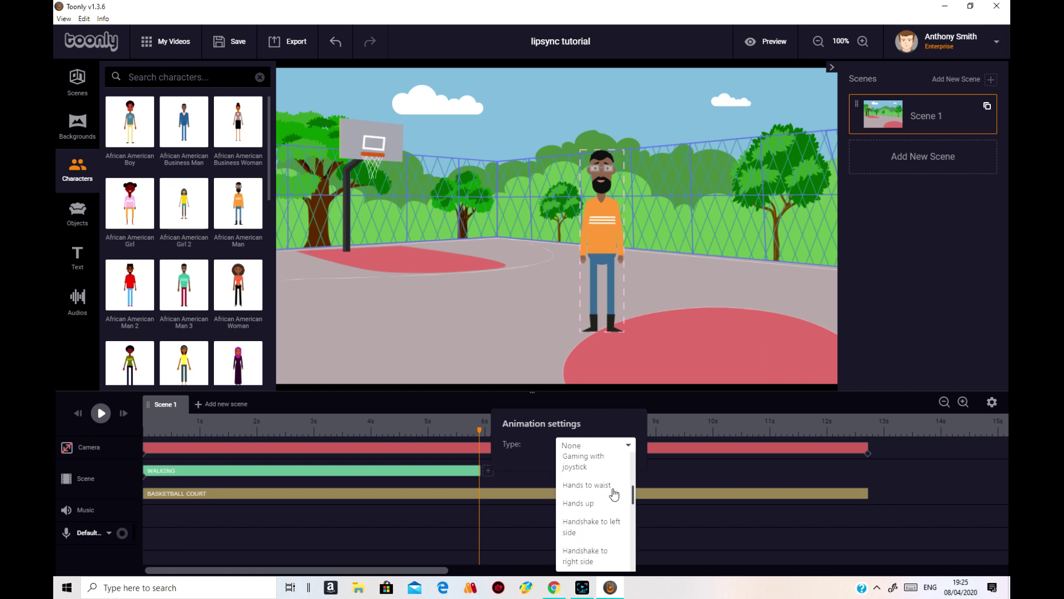
pyautogui.scroll(-2, 614, 493)
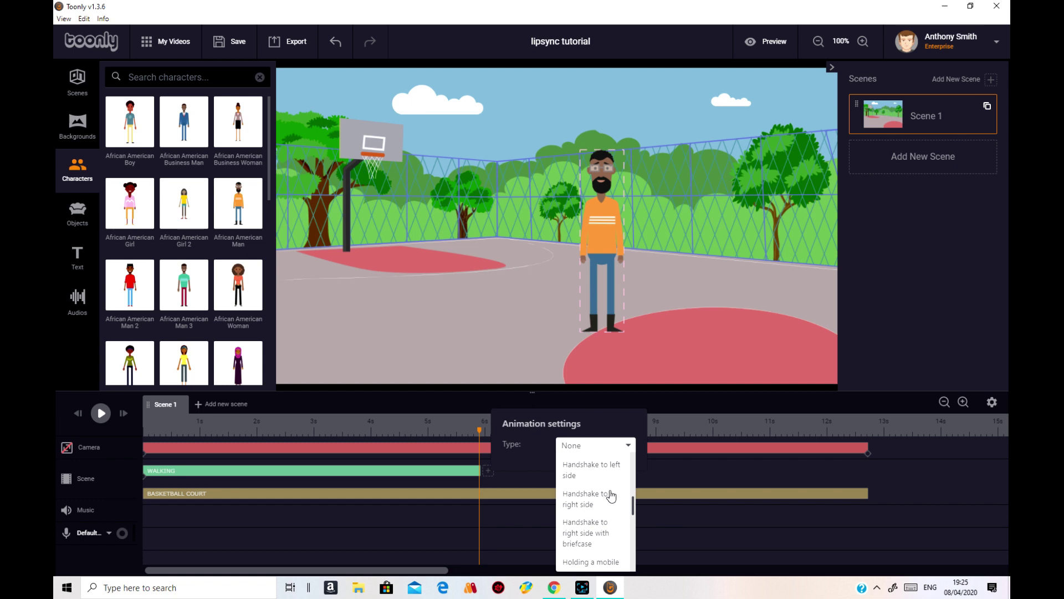
pyautogui.scroll(-2, 612, 497)
pyautogui.click(588, 560)
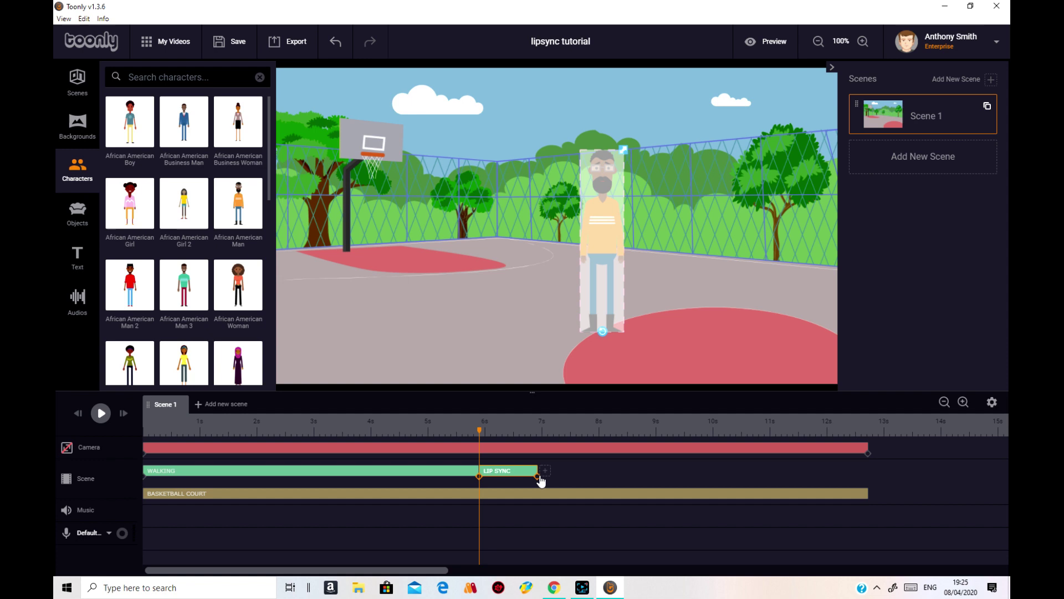
pyautogui.moveTo(541, 481); pyautogui.dragTo(697, 482)
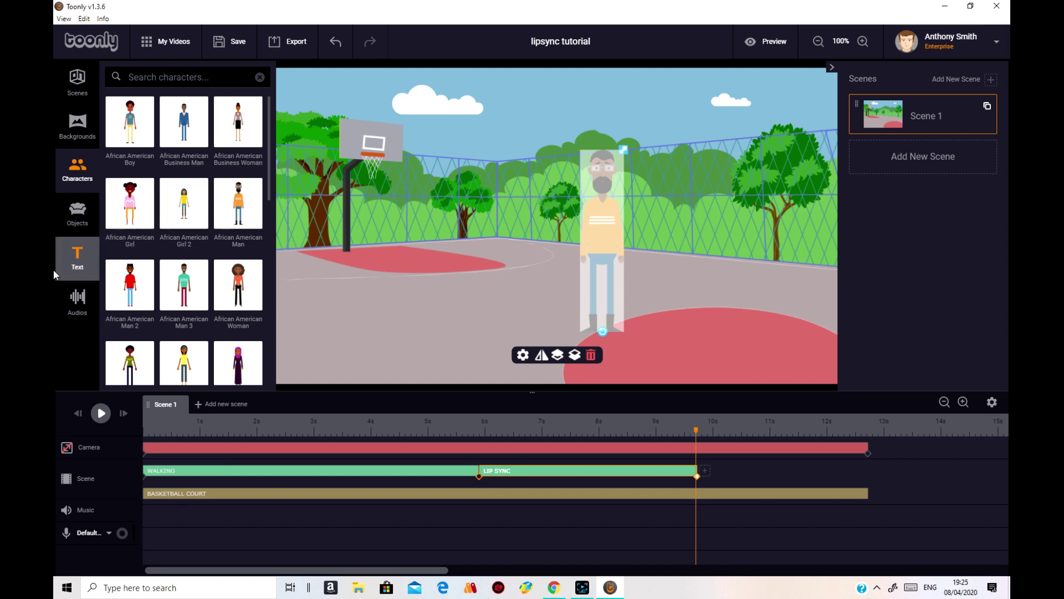
# Upload lipsync.mp3 from the Desktop into the audio library
pyautogui.click(78, 308)
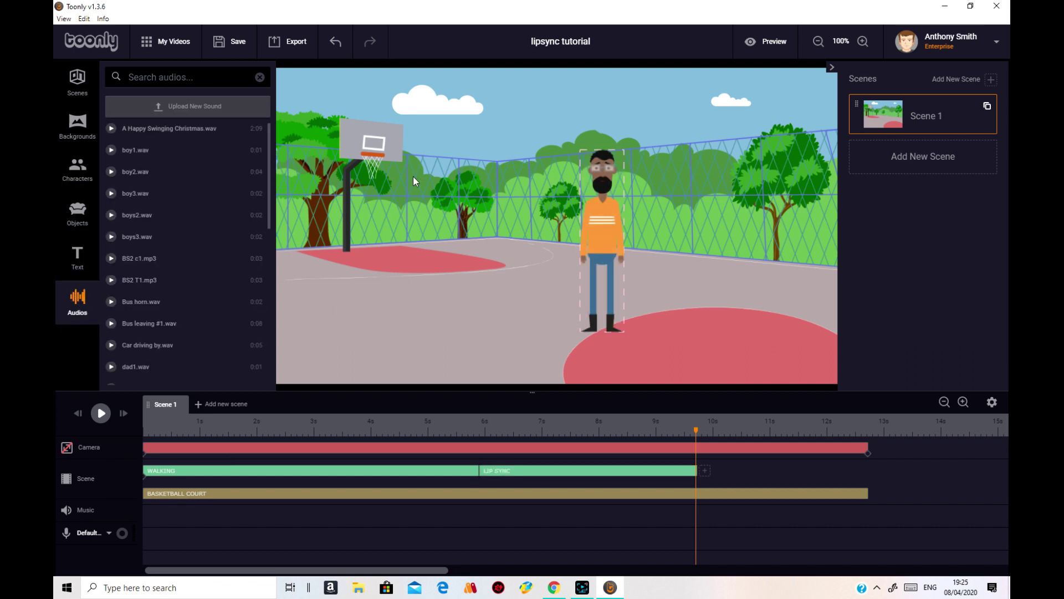
pyautogui.click(226, 110)
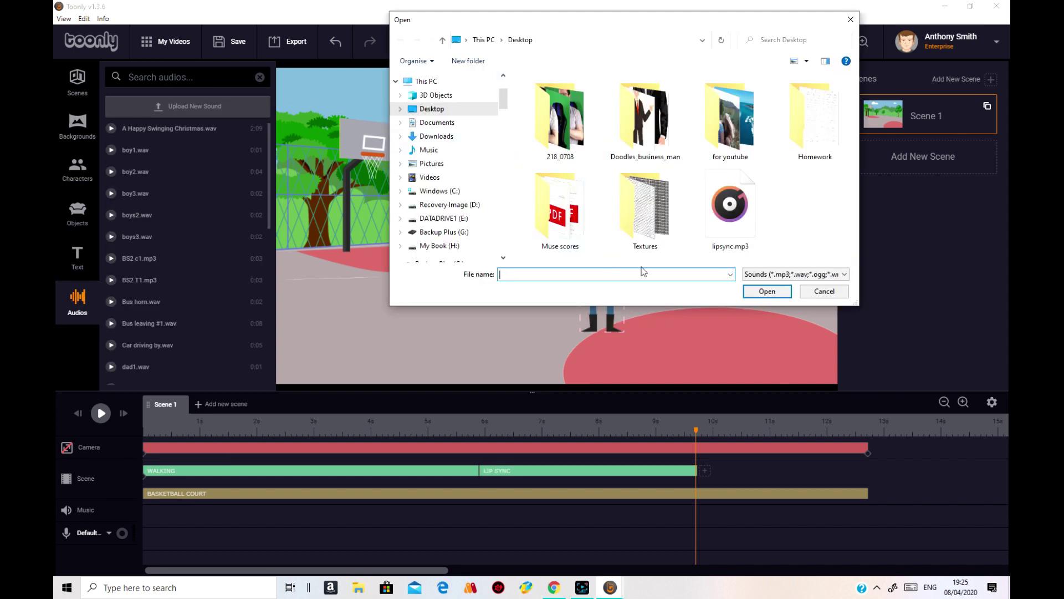
pyautogui.click(747, 226)
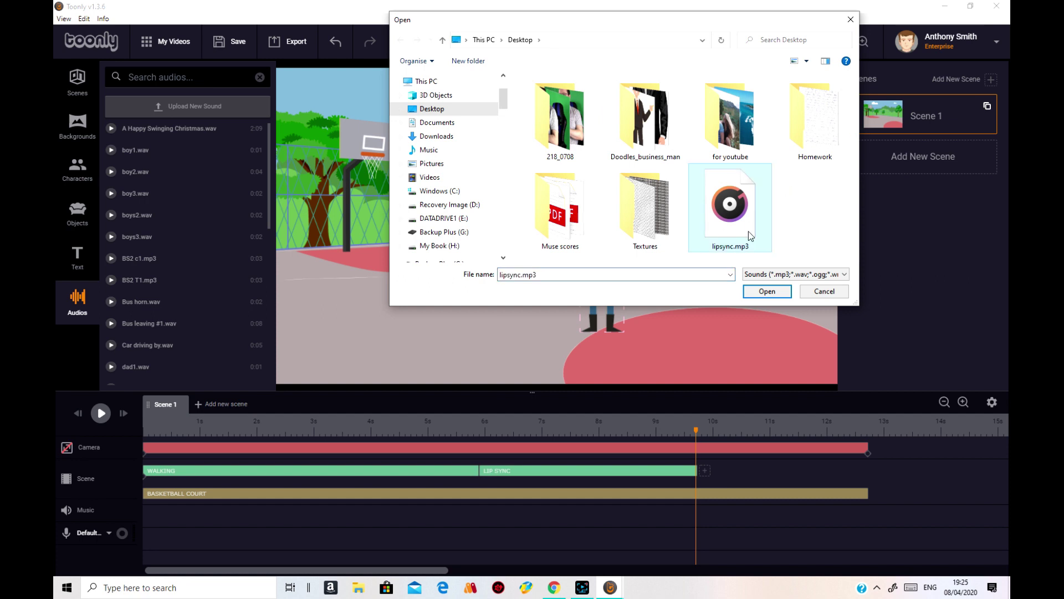
pyautogui.click(780, 295)
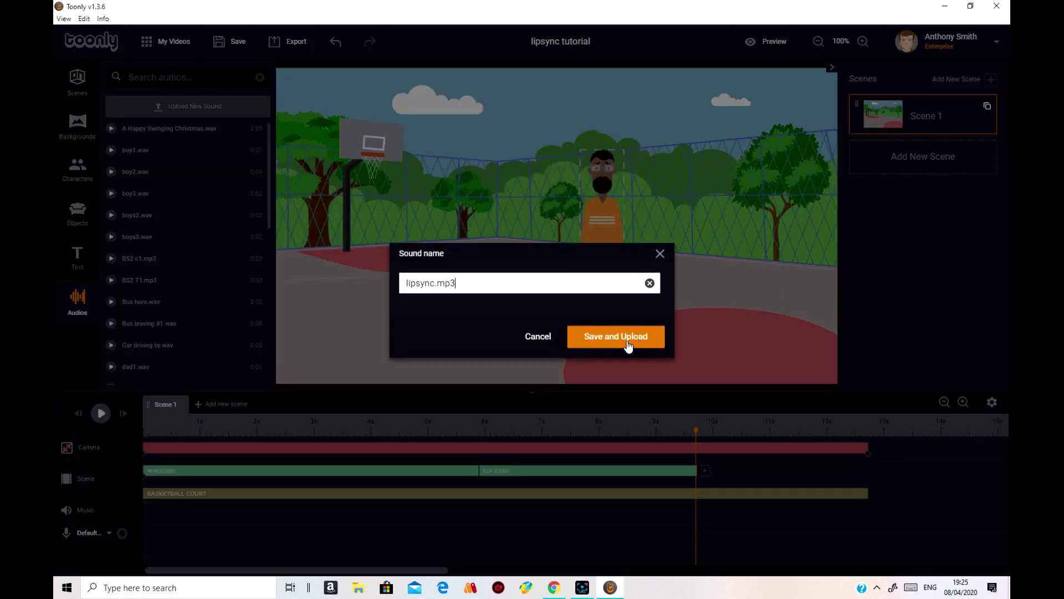
pyautogui.click(628, 339)
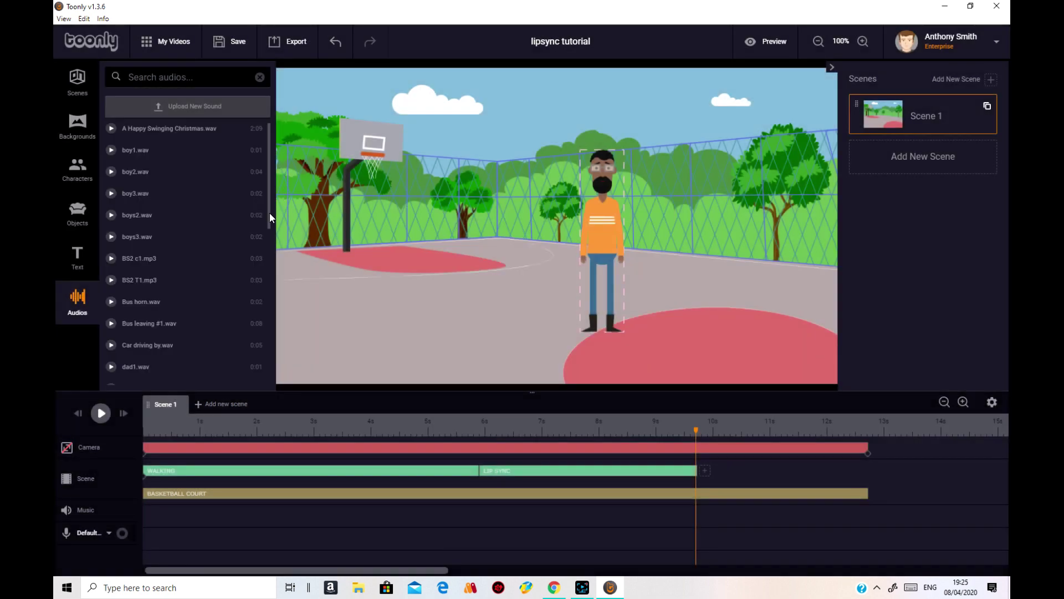
# Search the audios for 'lips' and drag lipsync.mp3 onto the voice track
pyautogui.click(205, 81)
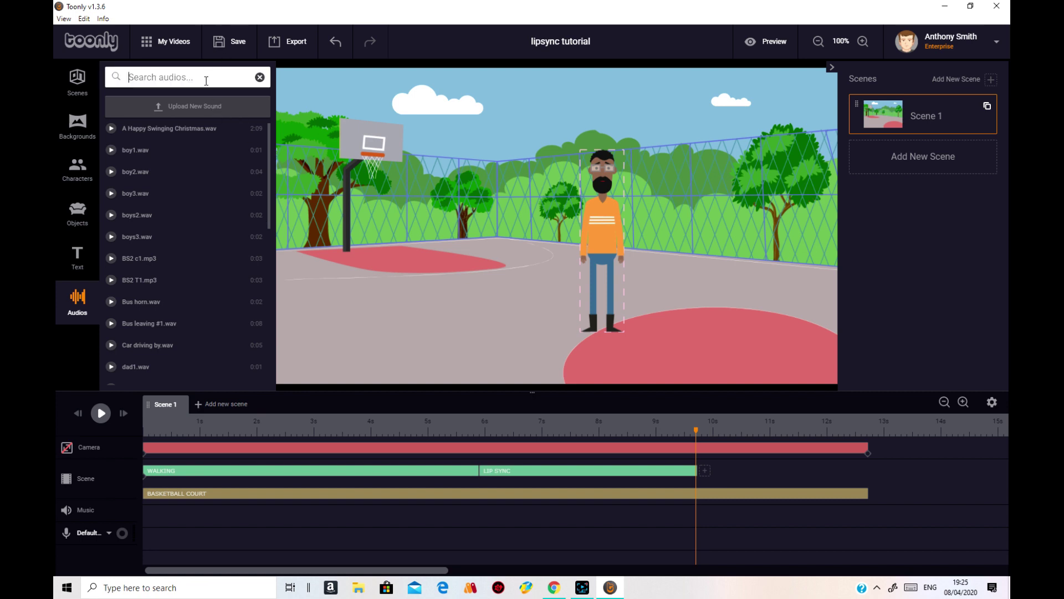
pyautogui.write('lips')
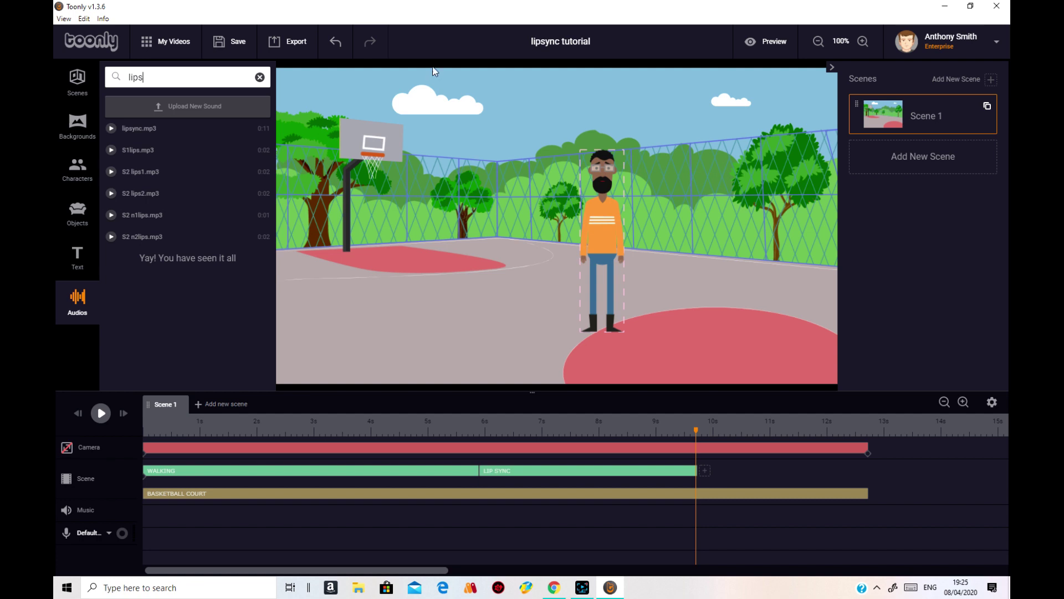
pyautogui.click(131, 126)
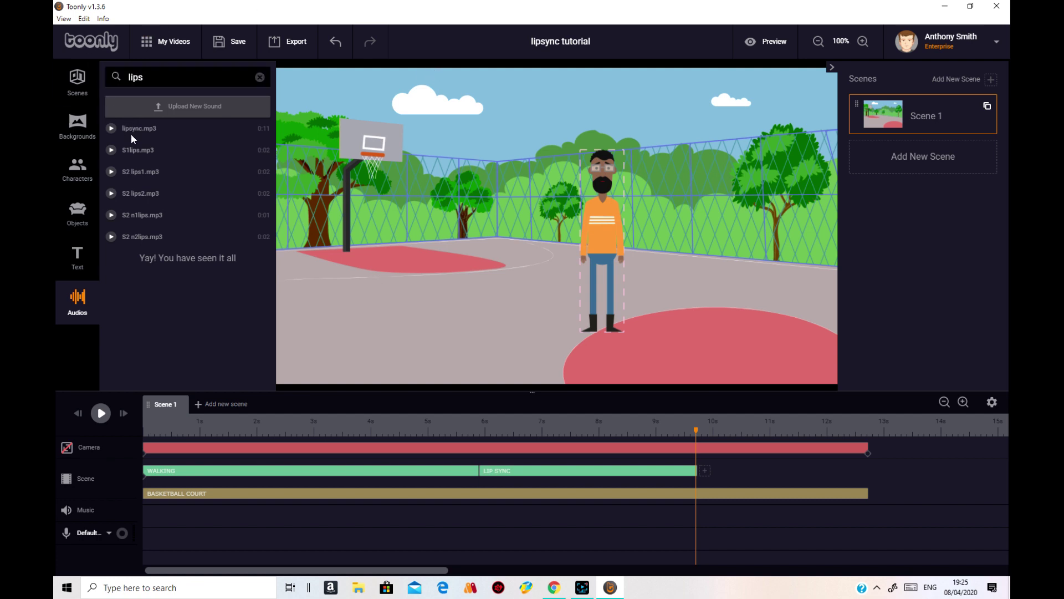
pyautogui.moveTo(131, 125); pyautogui.dragTo(195, 552)
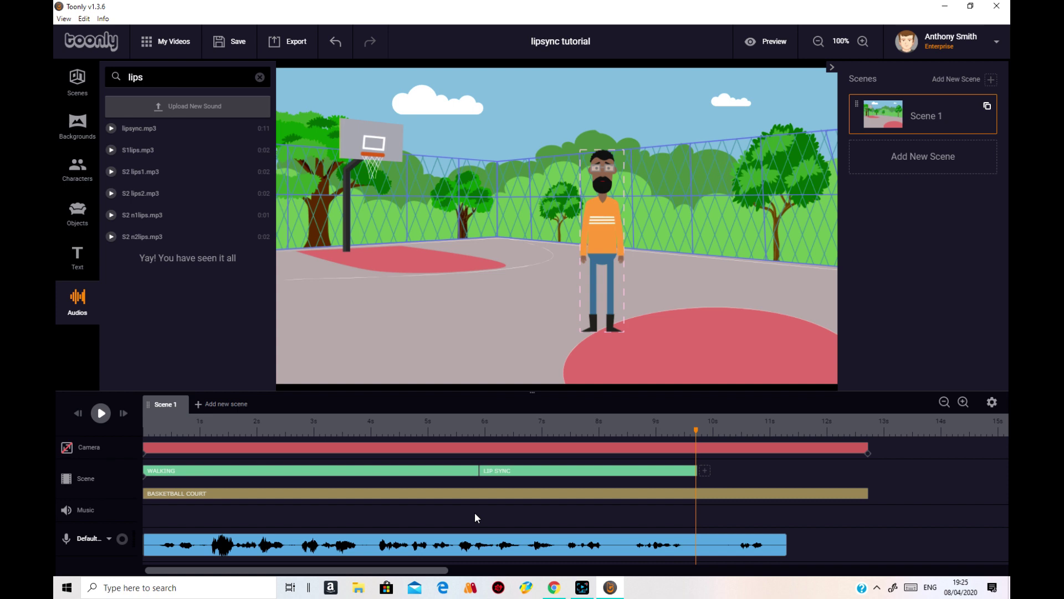
# Start LIP SYNC earlier, shift the audio to match, and stretch LIP SYNC to the audio's end
pyautogui.moveTo(478, 472); pyautogui.dragTo(241, 476)
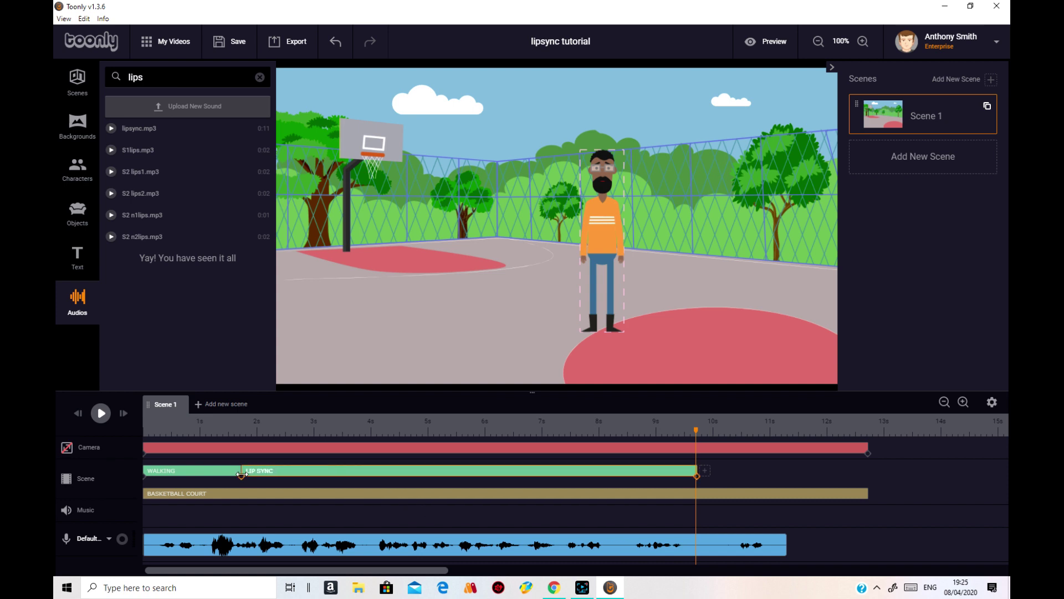
pyautogui.moveTo(180, 550); pyautogui.dragTo(286, 540)
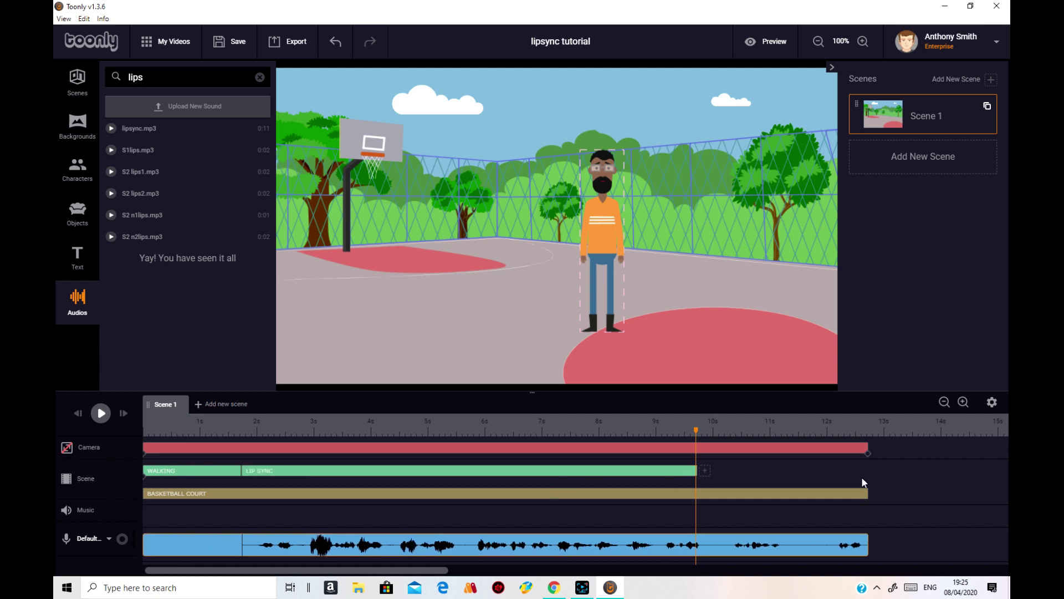
pyautogui.moveTo(696, 470); pyautogui.dragTo(870, 461)
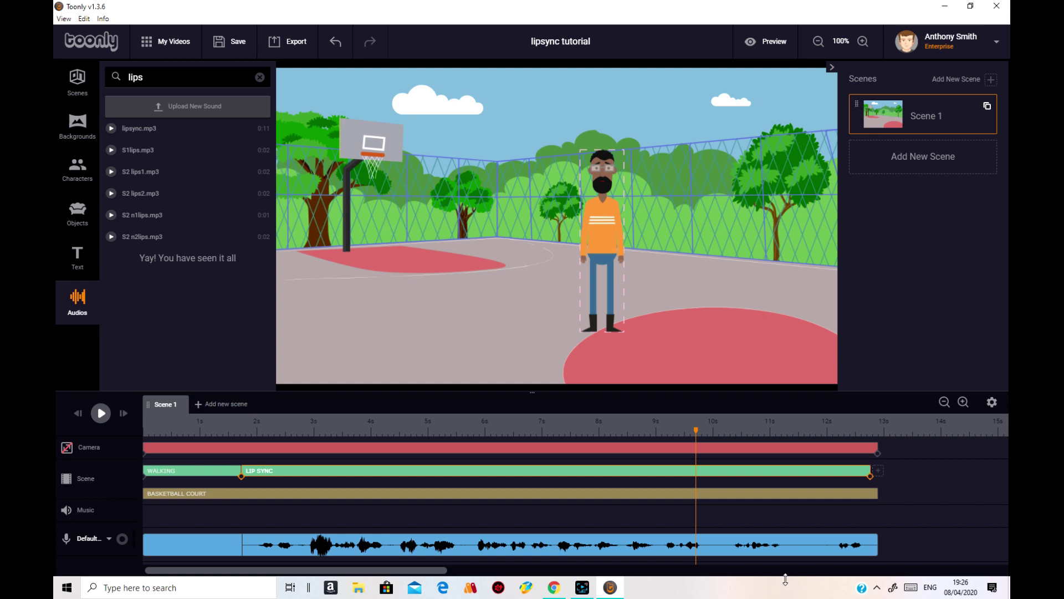
pyautogui.moveTo(697, 428); pyautogui.dragTo(53, 460)
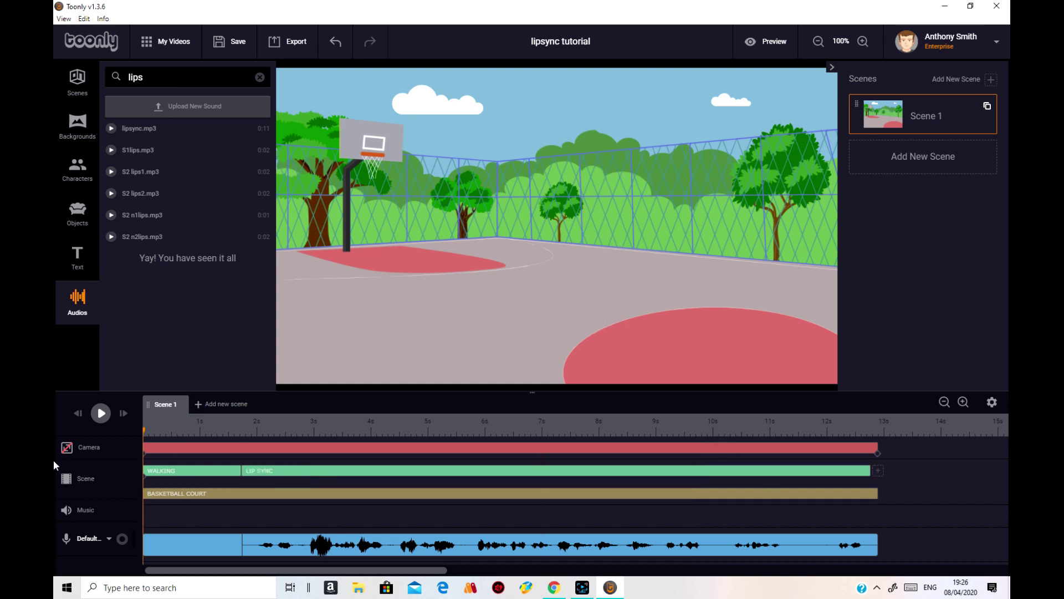
# Set the LIP SYNC action's track to lipsync.mp3 and preview the whole scene
pyautogui.click(100, 413)
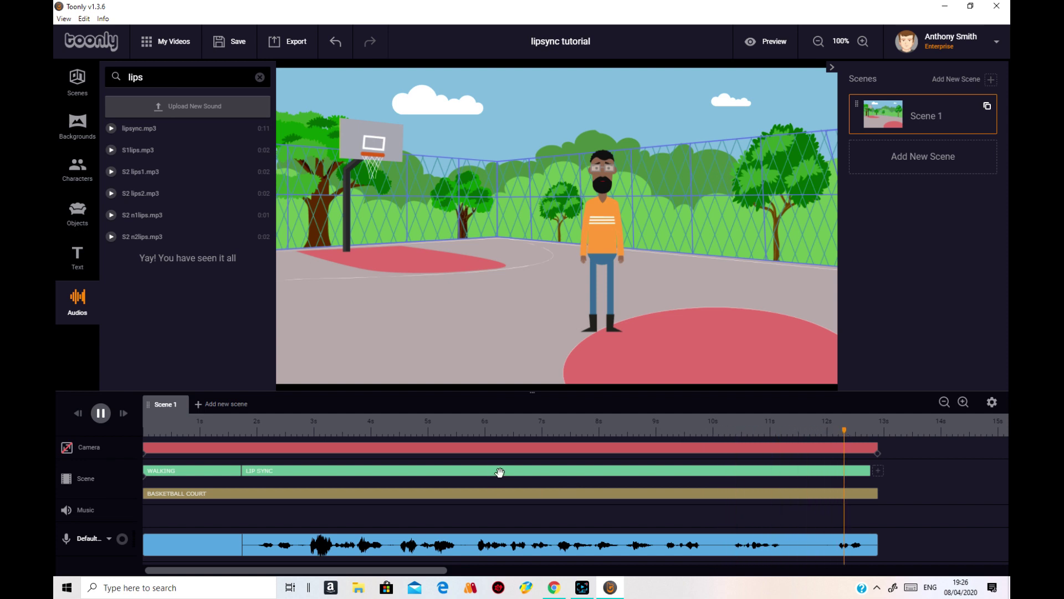
pyautogui.click(331, 472)
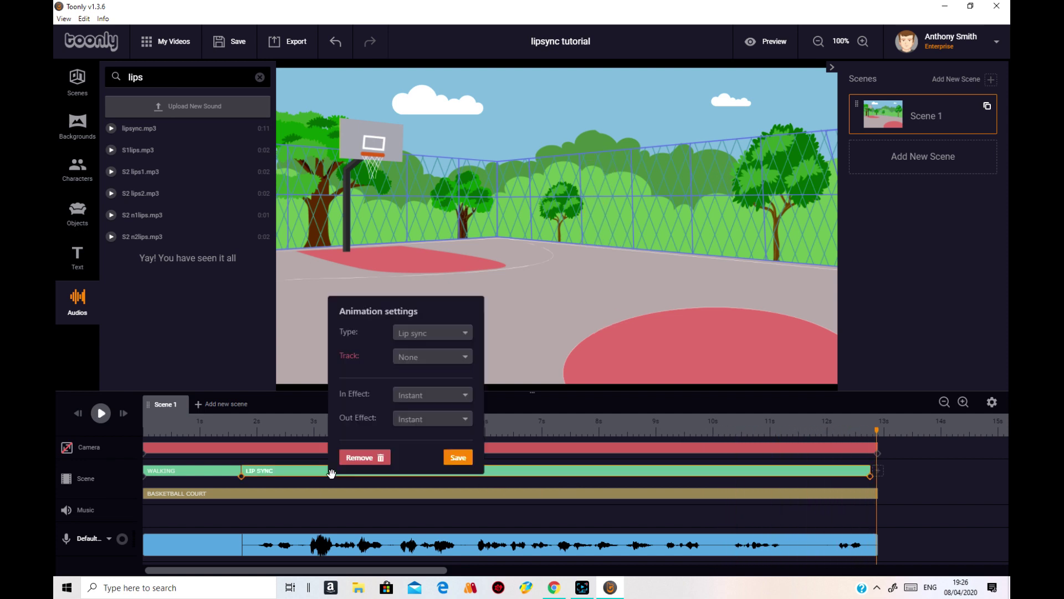
pyautogui.click(457, 356)
pyautogui.click(460, 395)
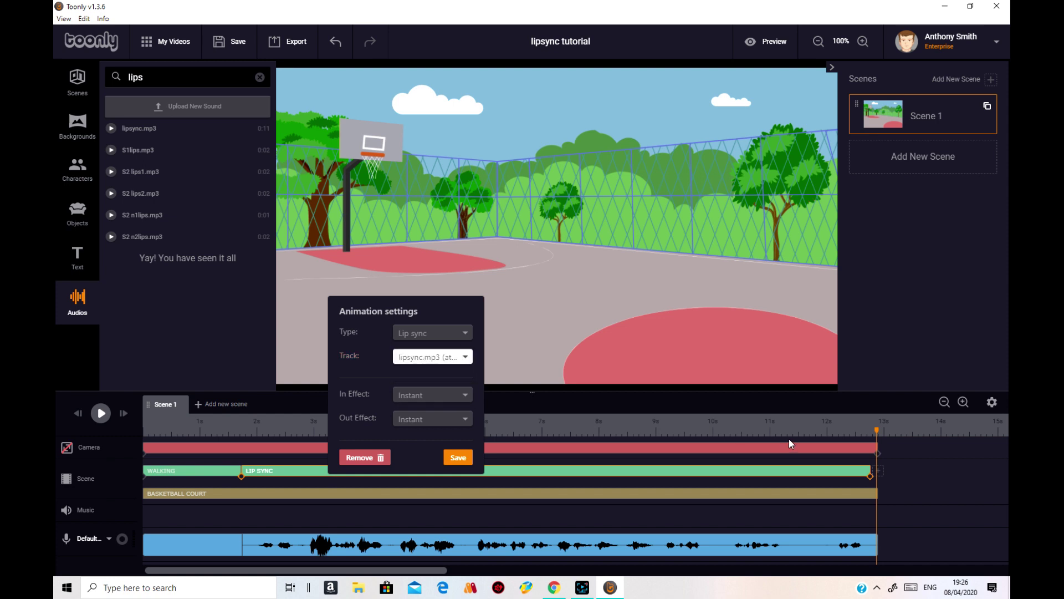
pyautogui.click(463, 462)
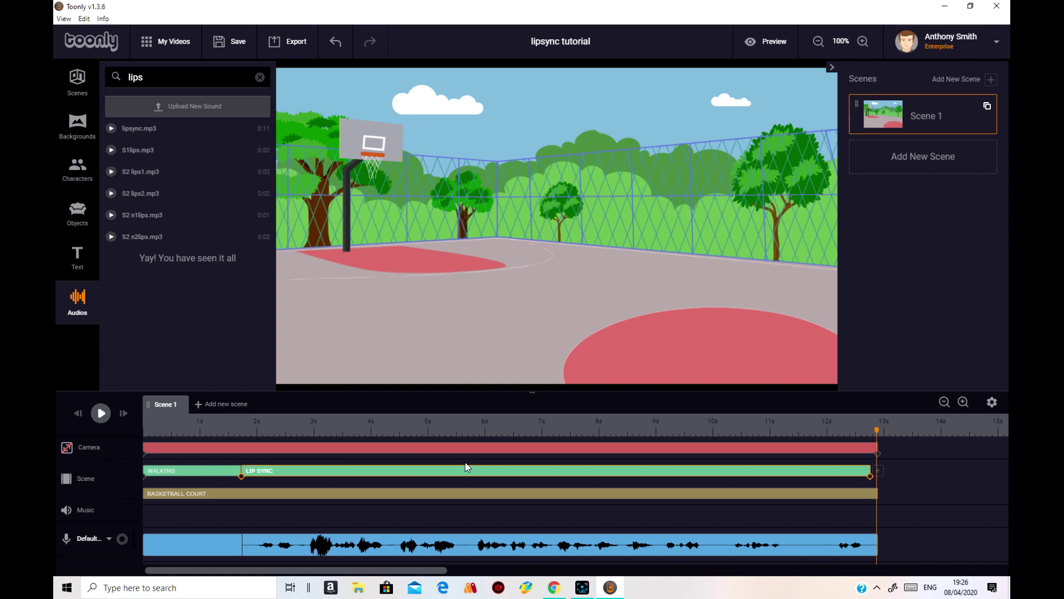
pyautogui.click(768, 41)
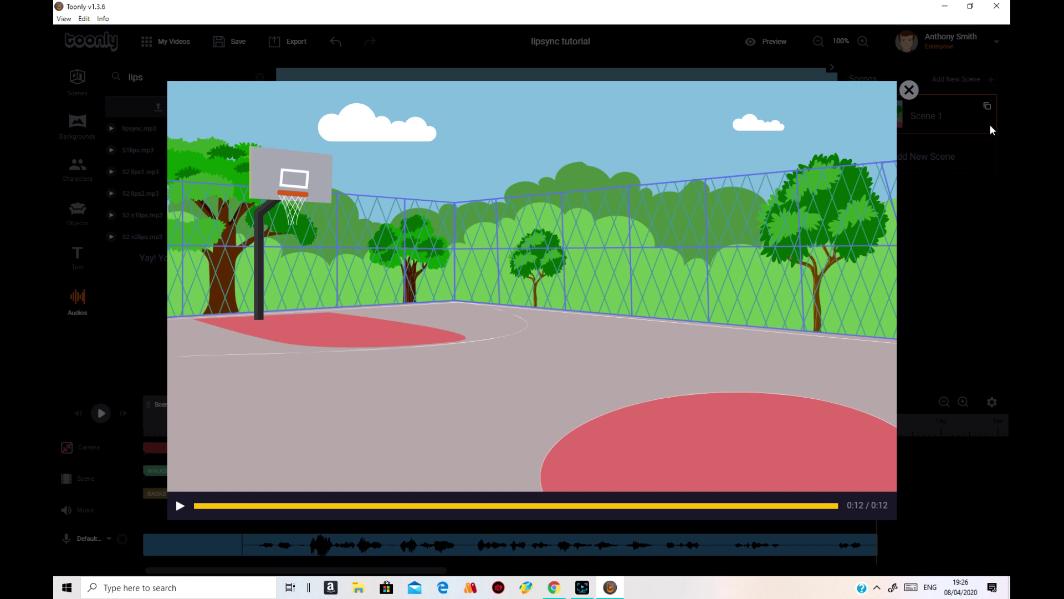
# Close the finished scene preview to return to the basketball court scene editor
pyautogui.click(909, 91)
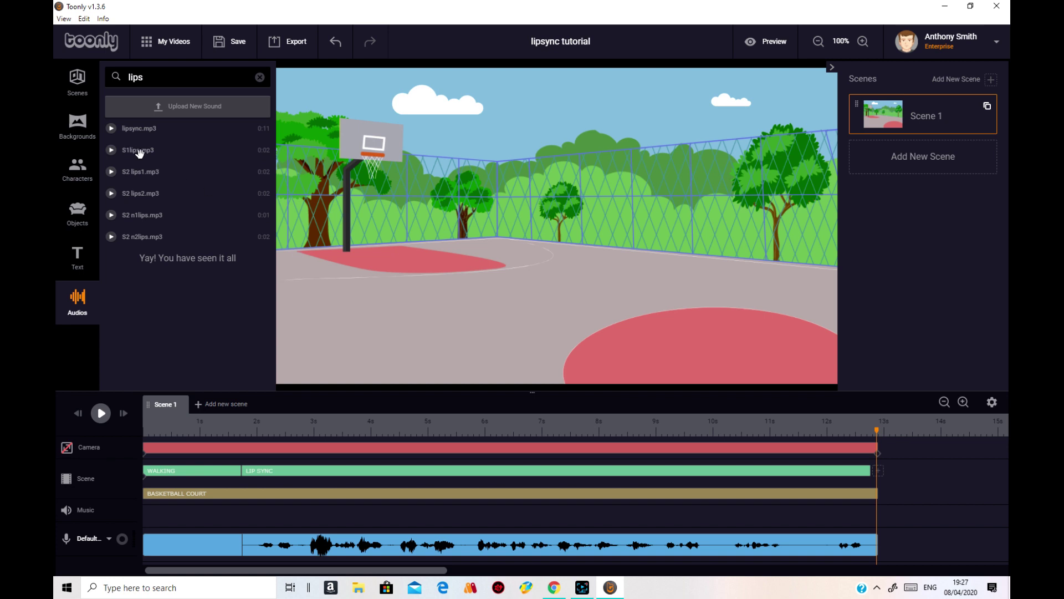
# Place S1lips.mp3 on the voice track, check its sound settings, and start it near 2 seconds
pyautogui.moveTo(139, 153); pyautogui.dragTo(255, 532)
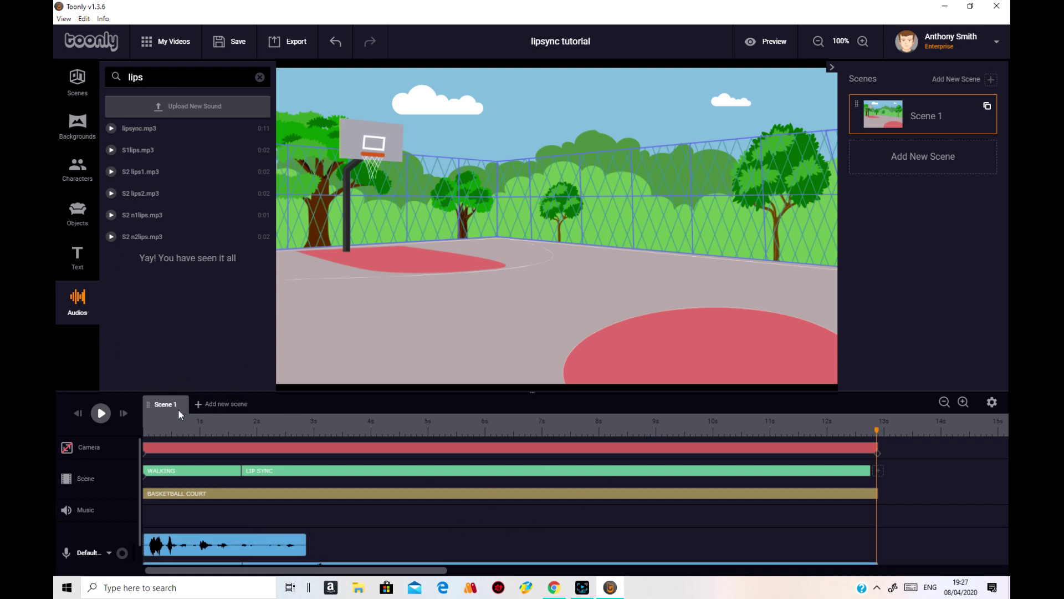
pyautogui.moveTo(875, 438); pyautogui.dragTo(261, 442)
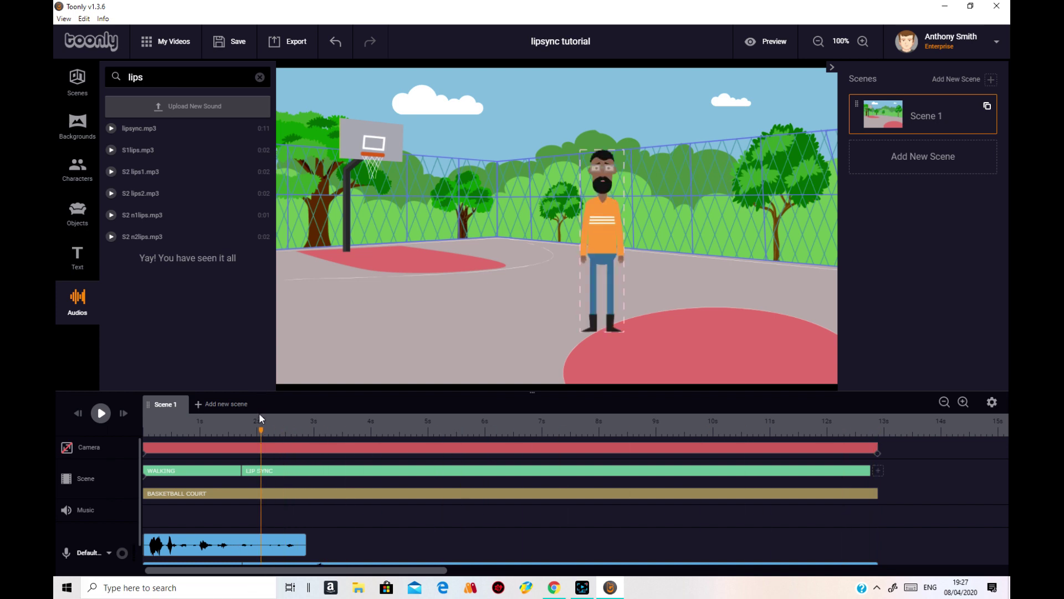
pyautogui.click(214, 545)
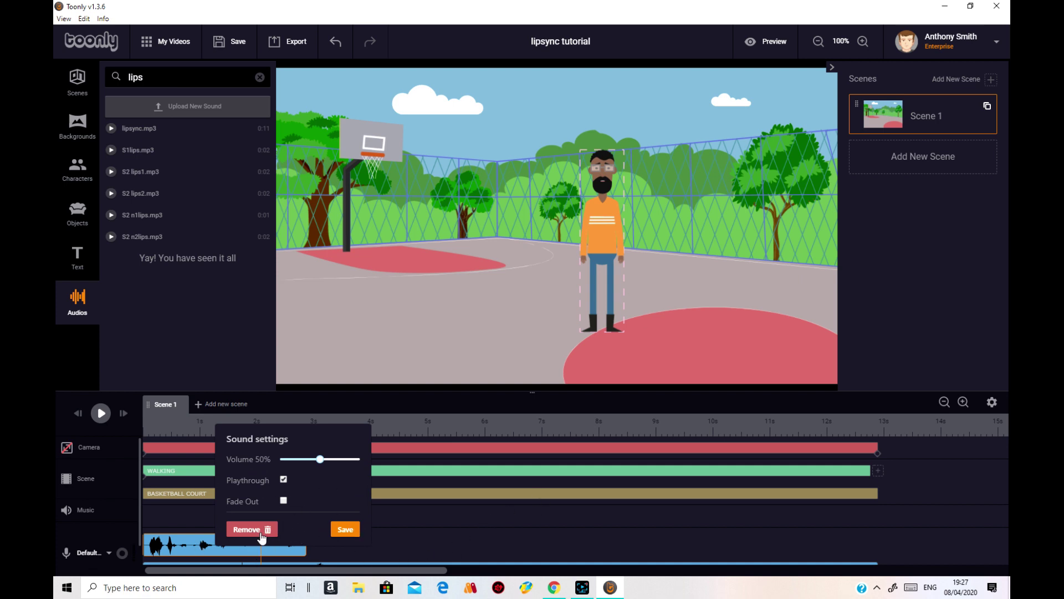
pyautogui.click(345, 529)
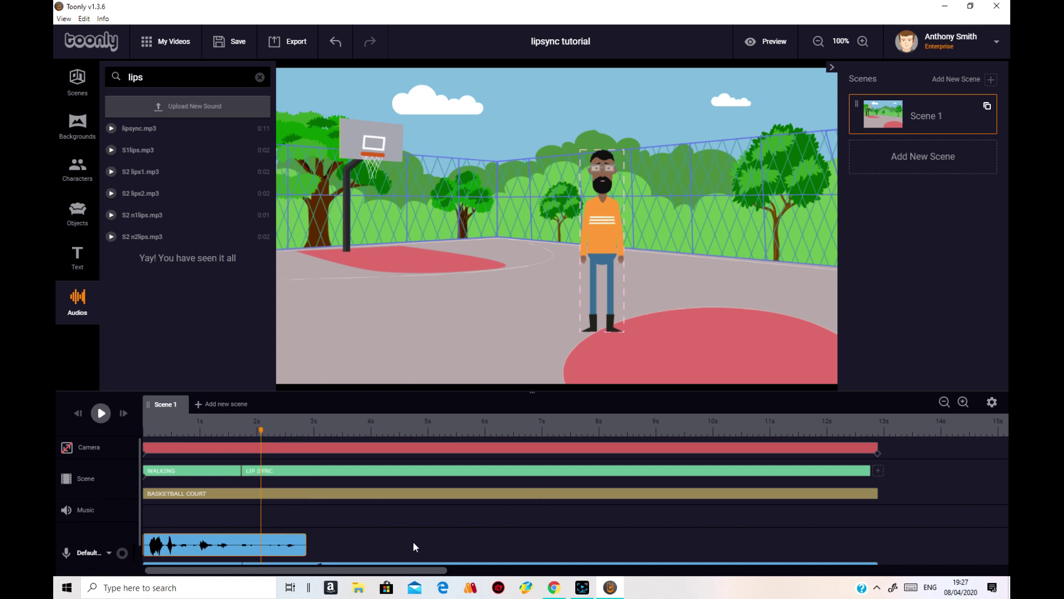
pyautogui.click(221, 550)
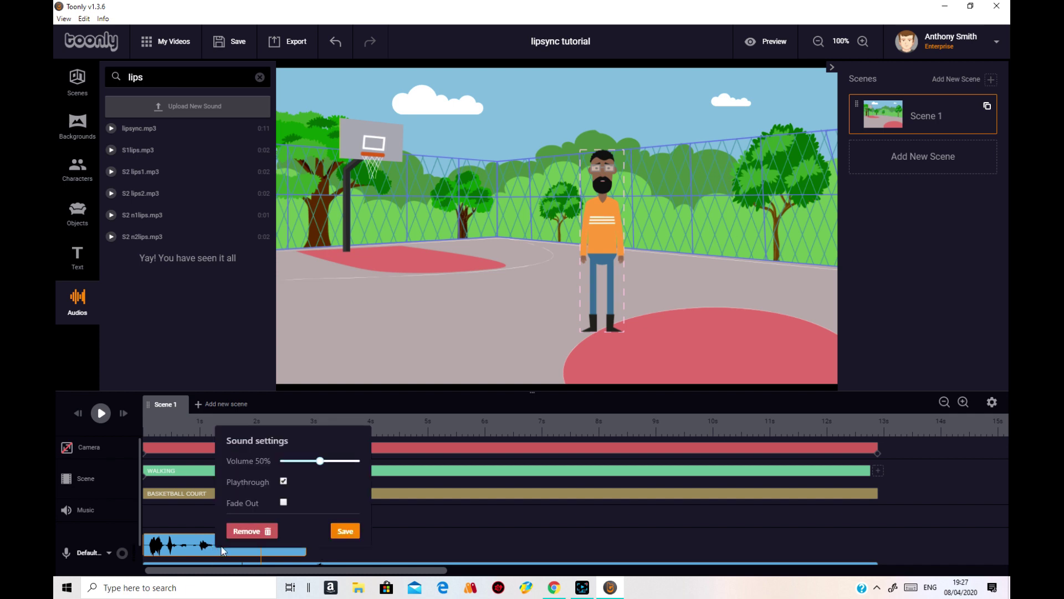
pyautogui.click(112, 150)
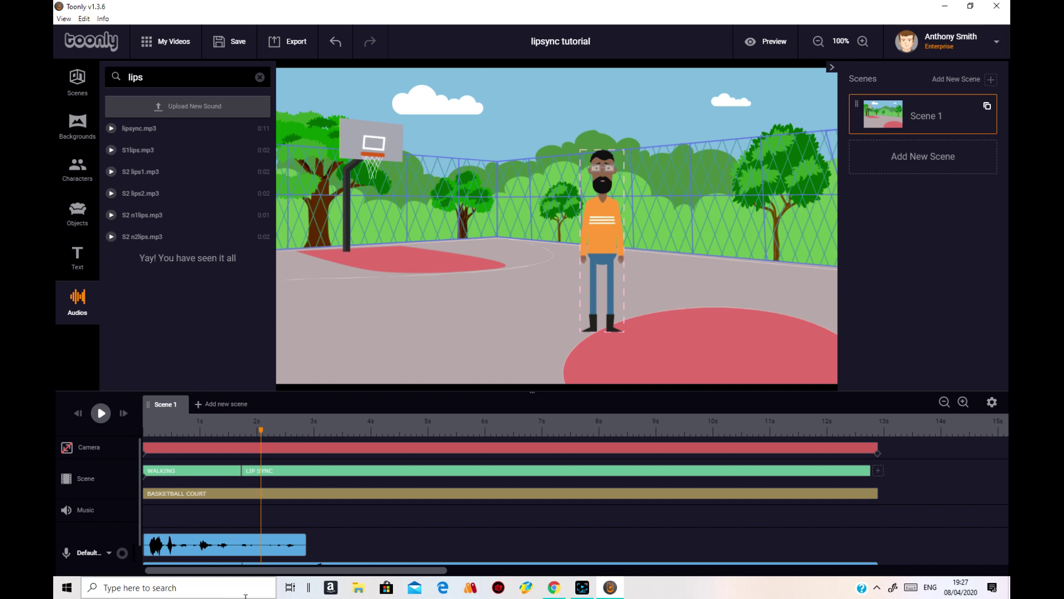
pyautogui.moveTo(210, 546); pyautogui.dragTo(315, 538)
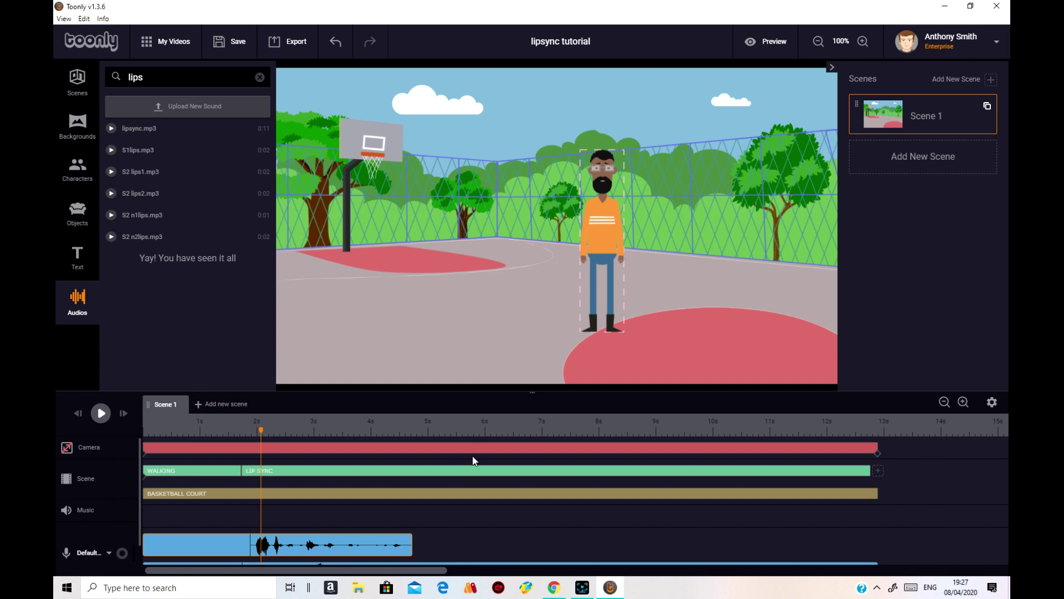
# Set the LIP SYNC animation's track to S1lips.mp3 and save
pyautogui.click(463, 473)
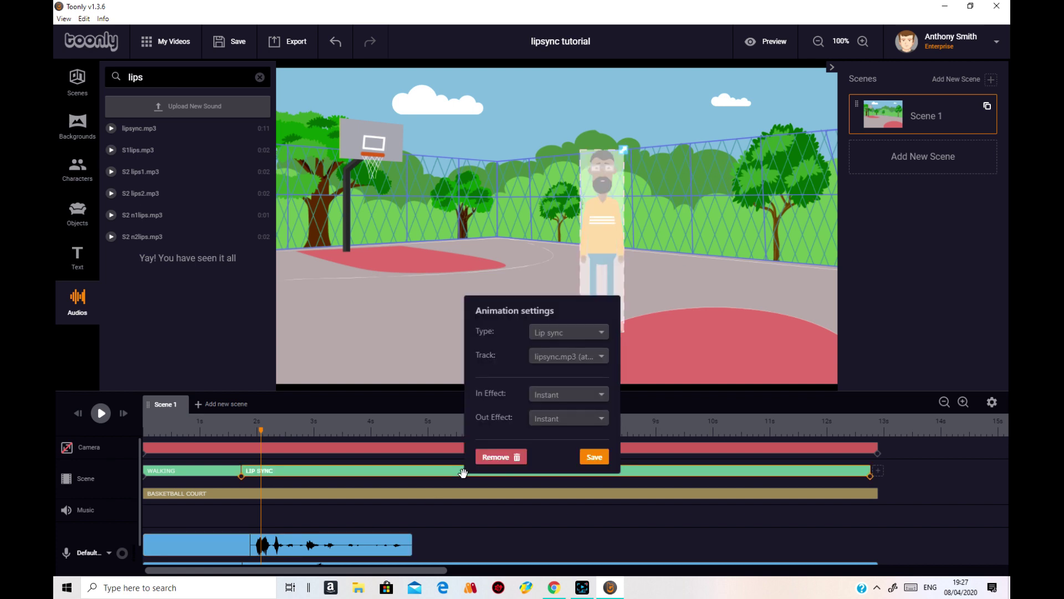
pyautogui.click(602, 356)
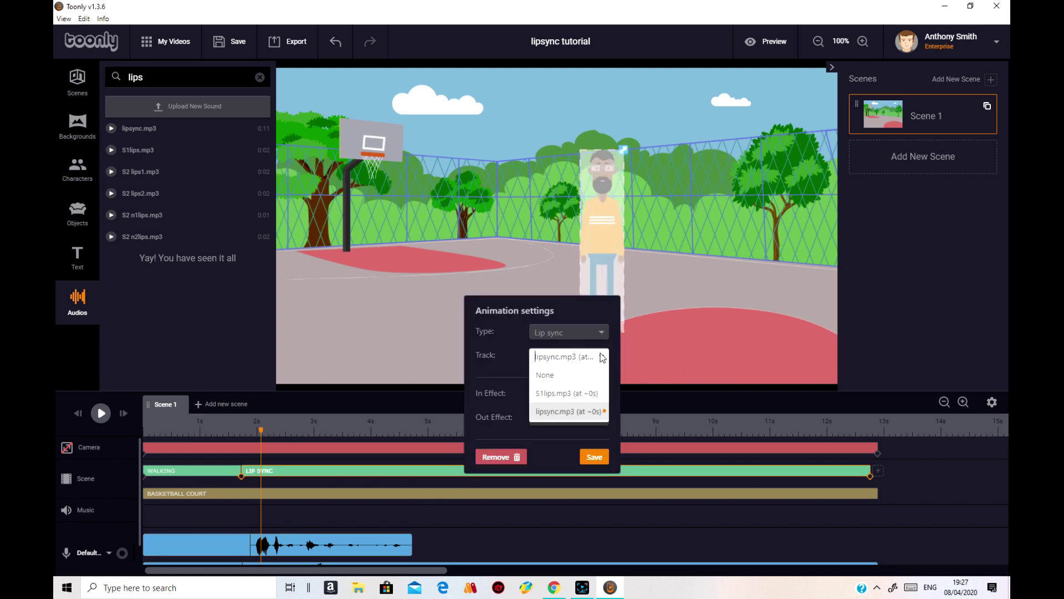
pyautogui.click(566, 393)
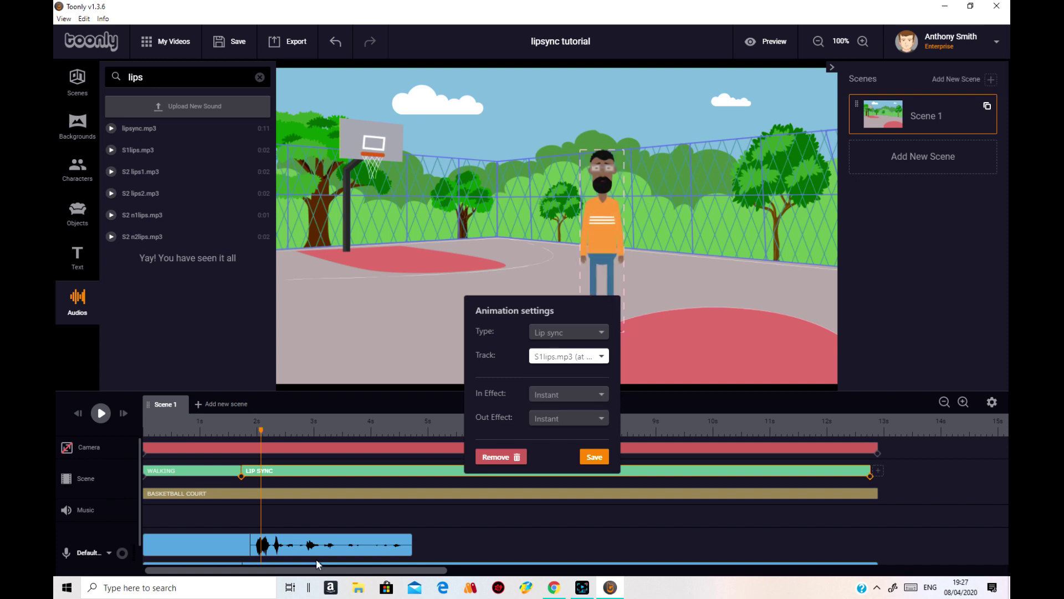
pyautogui.click(591, 458)
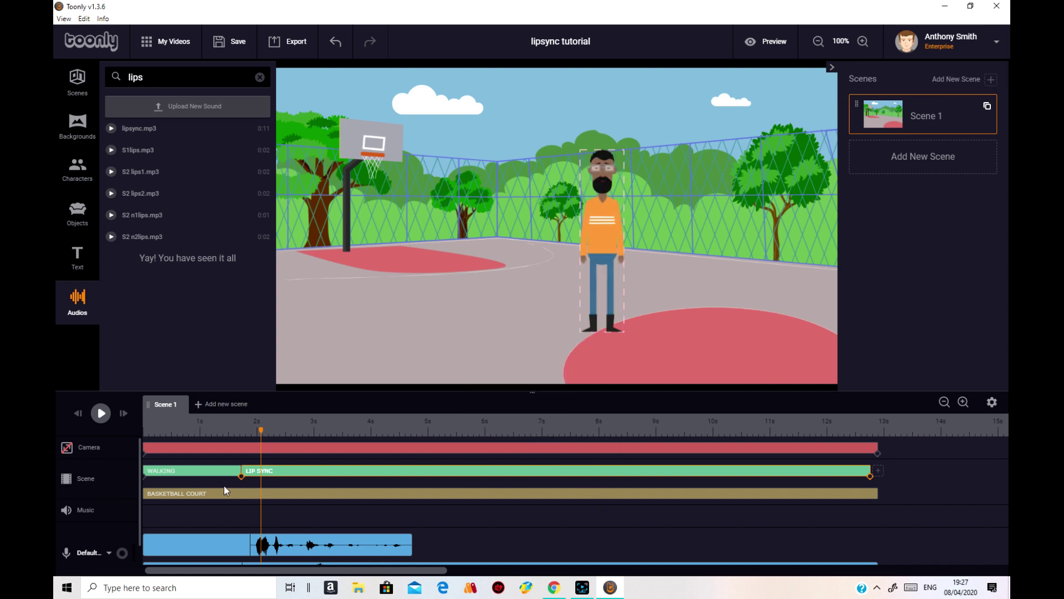
# Rewind to 0 seconds and play the scene through to check the lip sync
pyautogui.moveTo(261, 430); pyautogui.dragTo(142, 433)
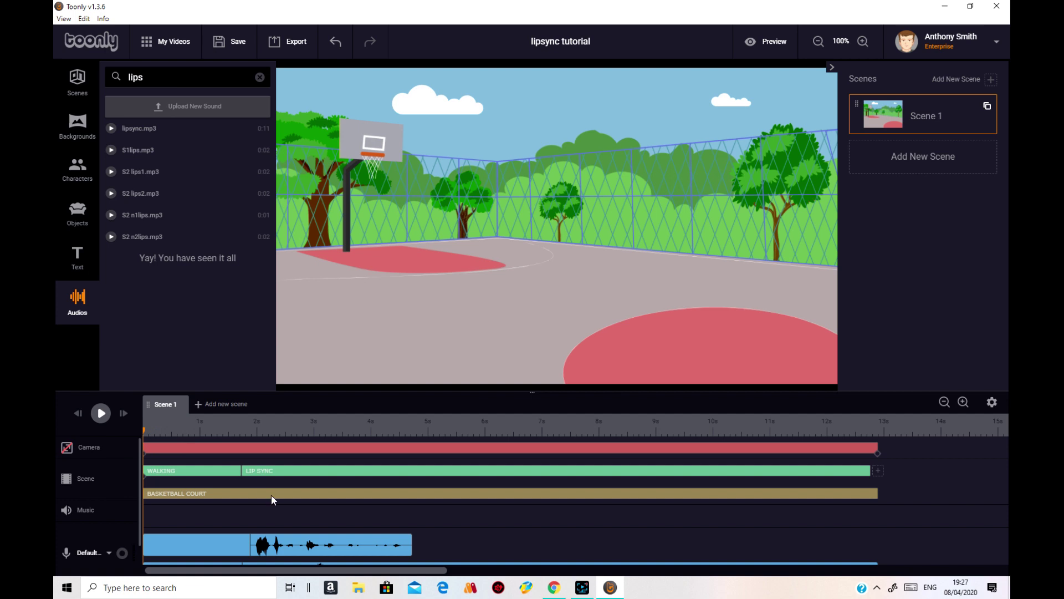
pyautogui.click(100, 420)
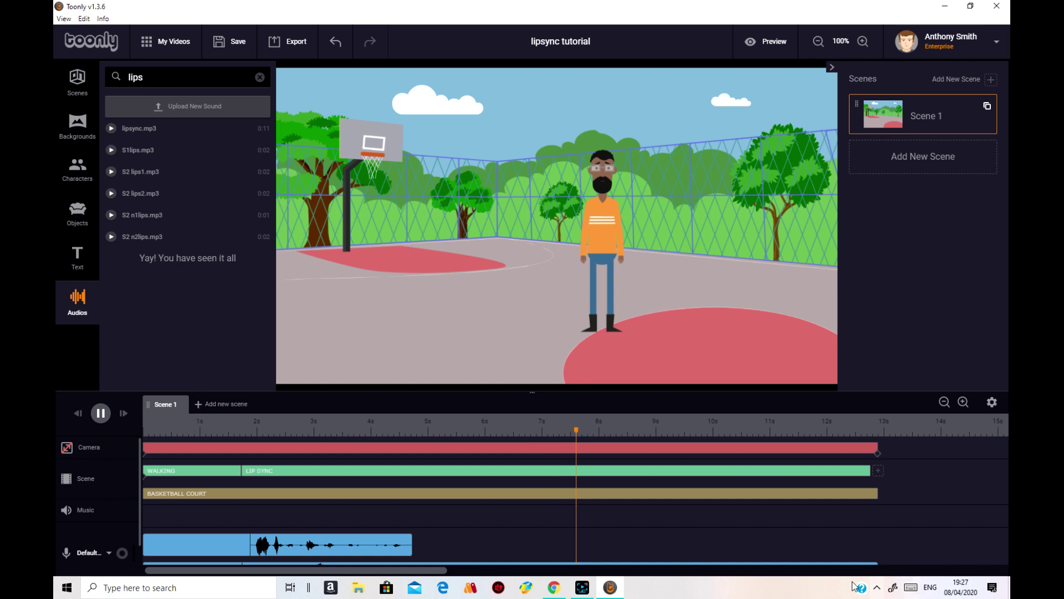
pyautogui.scroll(-1, 966, 551)
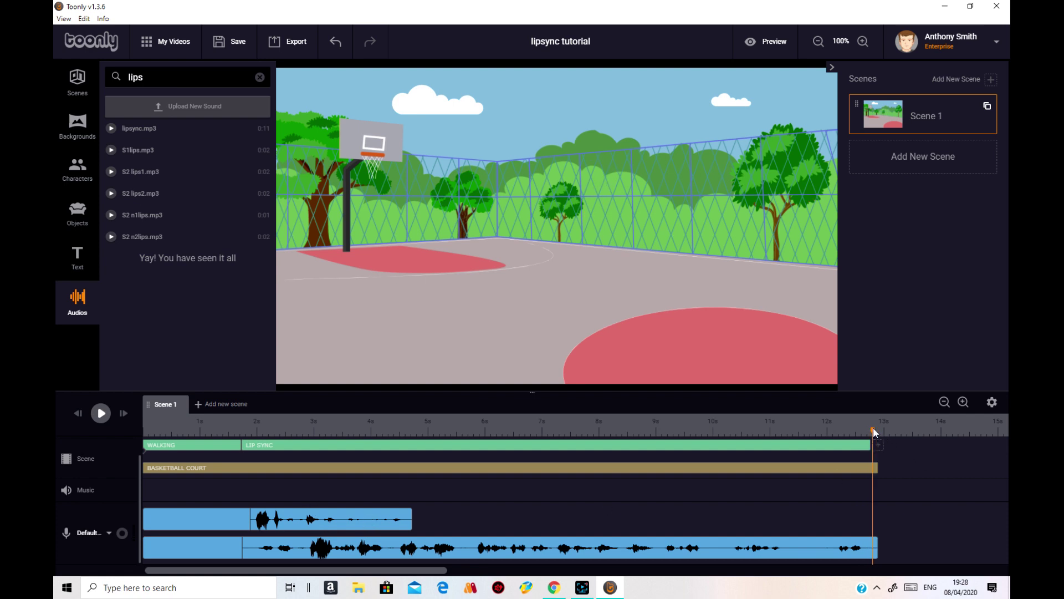
# Preview from about 2 seconds, then remove the S1lips.mp3 clip from the timeline
pyautogui.moveTo(873, 429); pyautogui.dragTo(397, 490)
pyautogui.moveTo(251, 499); pyautogui.dragTo(248, 497)
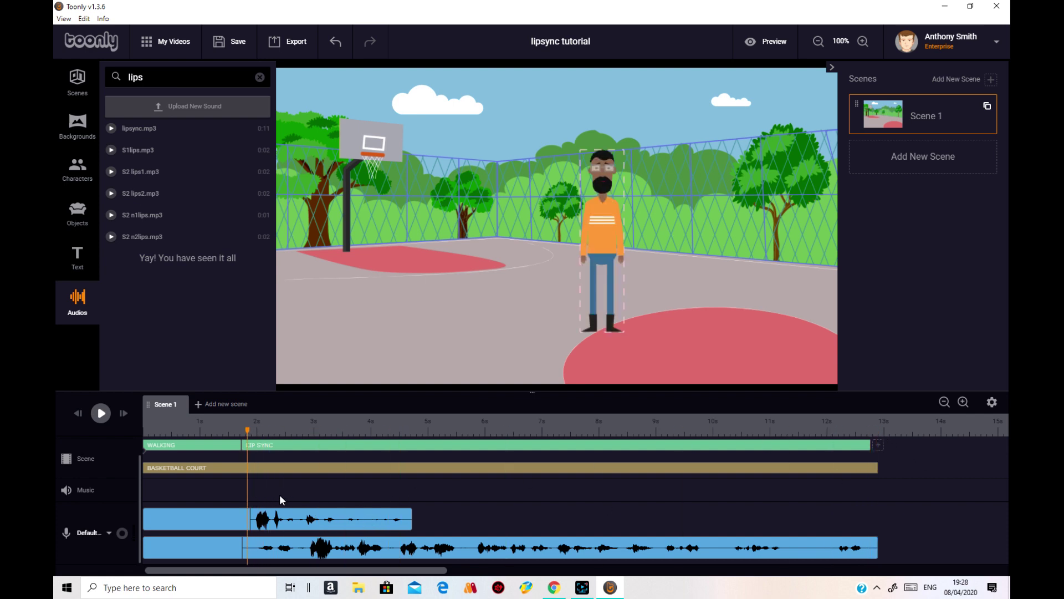
pyautogui.click(101, 413)
pyautogui.click(101, 415)
pyautogui.click(363, 524)
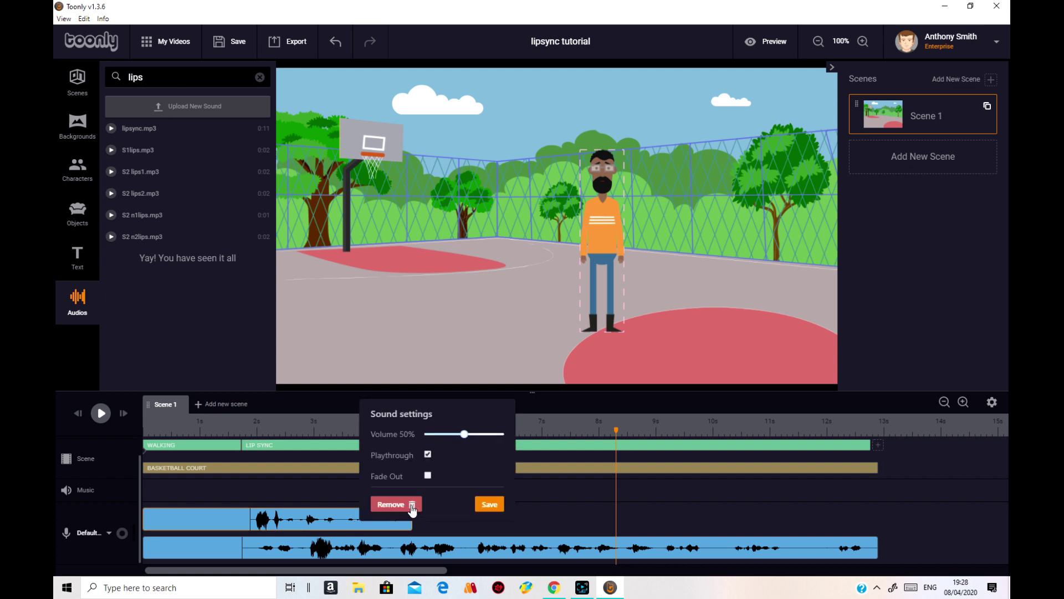
pyautogui.click(391, 504)
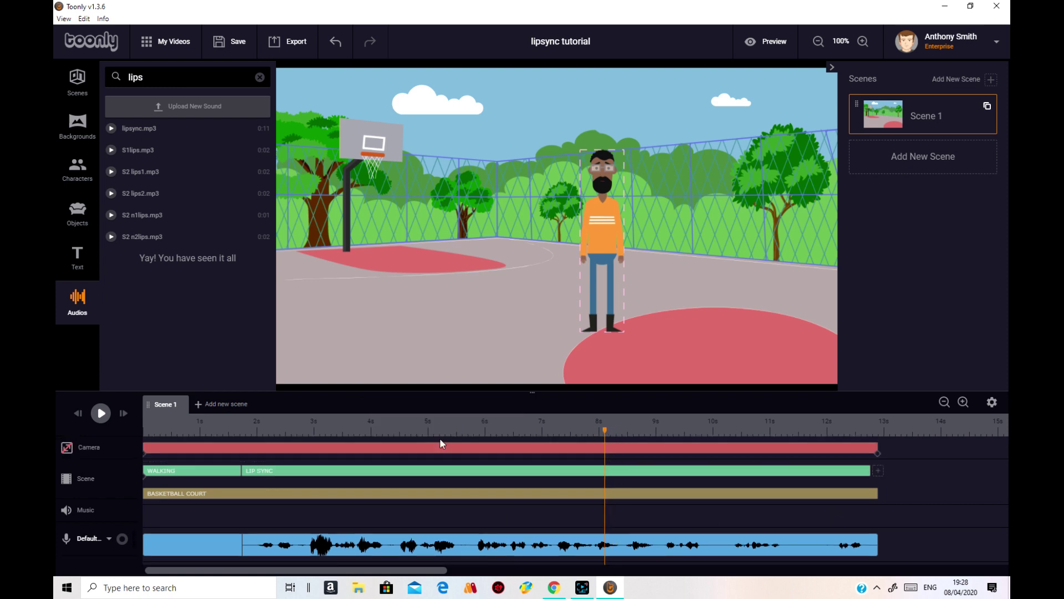
# Replay the scene from about 1.7 seconds without the S1lips.mp3 clip
pyautogui.moveTo(211, 447); pyautogui.dragTo(240, 447)
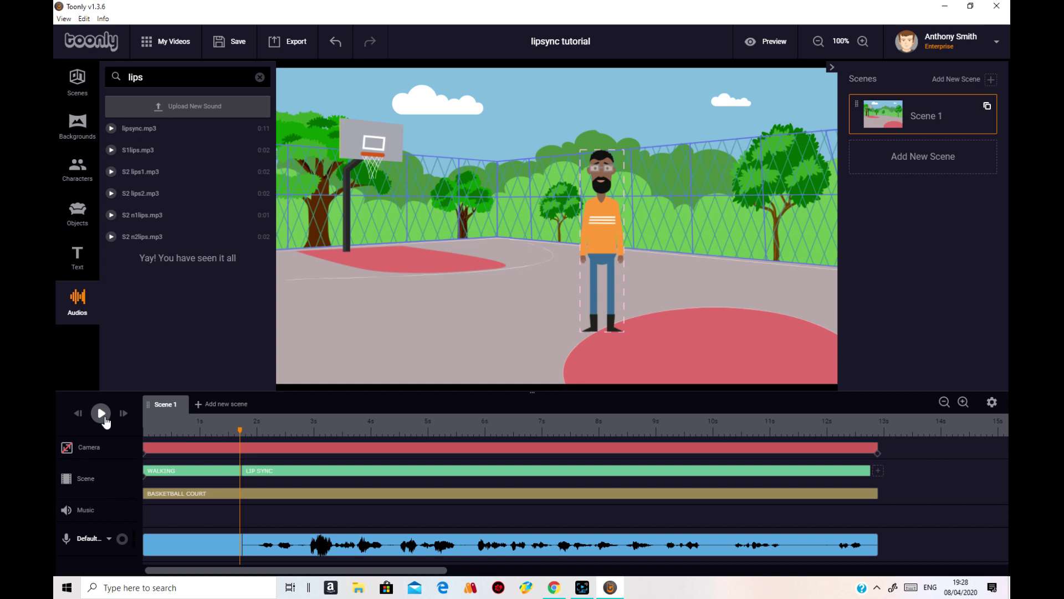
pyautogui.click(103, 417)
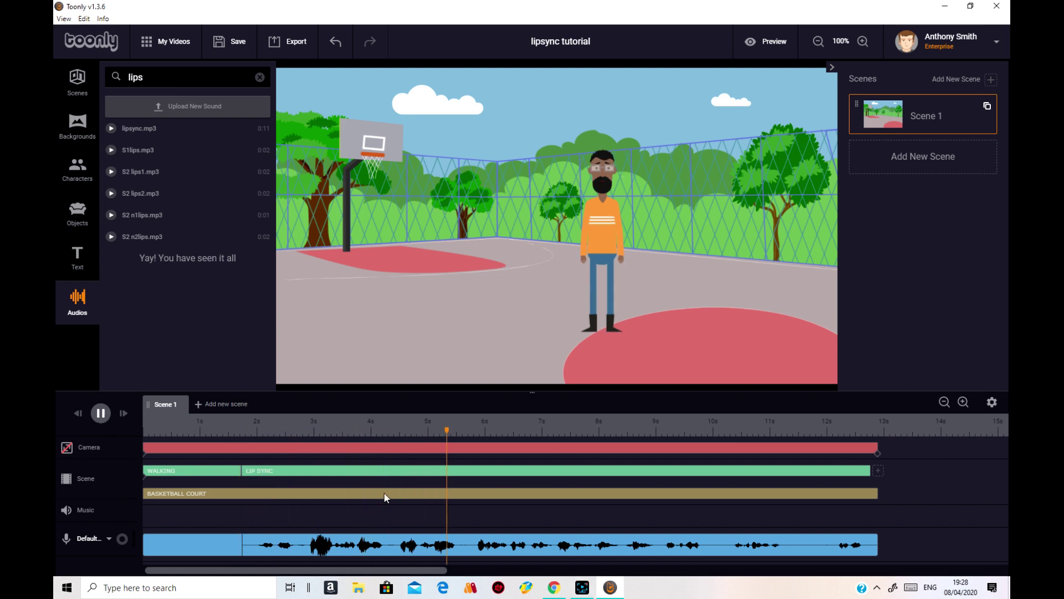
pyautogui.click(101, 413)
# Relink the LIP SYNC animation to lipsync.mp3, save, and play from about 1.9 seconds
pyautogui.click(636, 472)
pyautogui.click(762, 356)
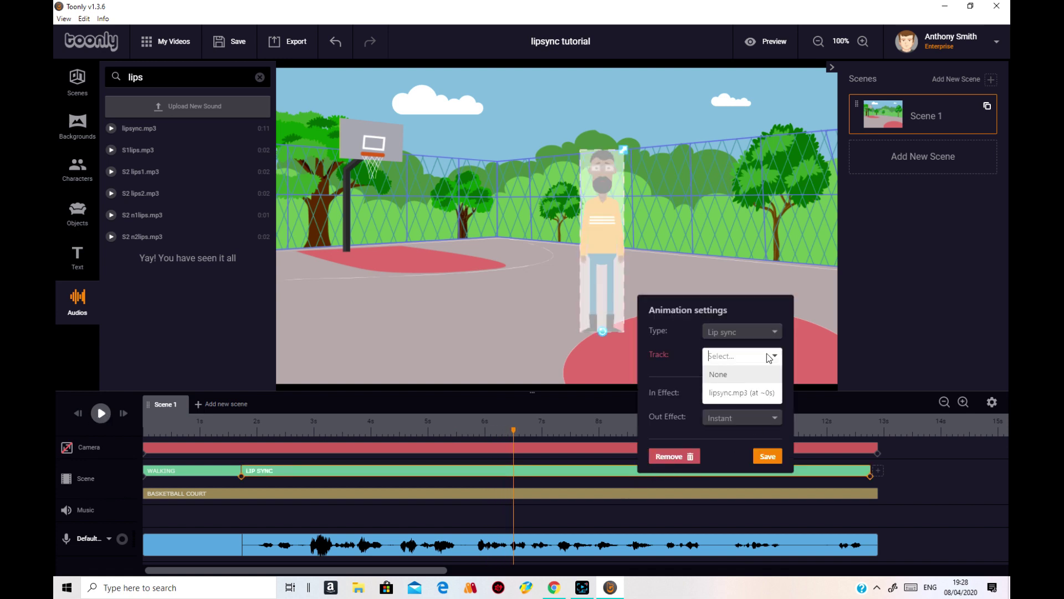
pyautogui.click(763, 393)
pyautogui.click(773, 458)
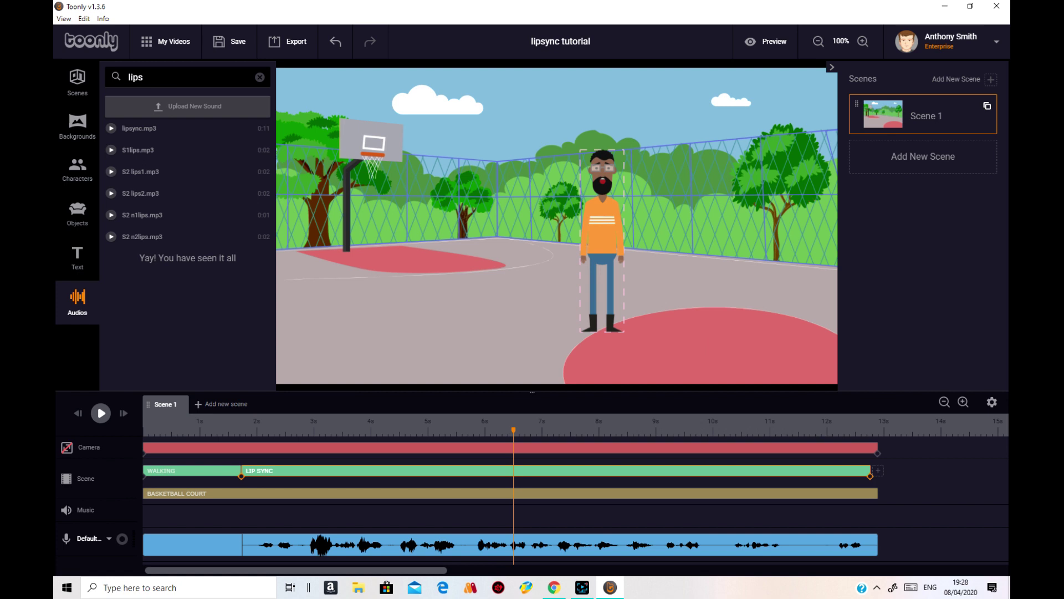
pyautogui.moveTo(498, 433); pyautogui.dragTo(252, 442)
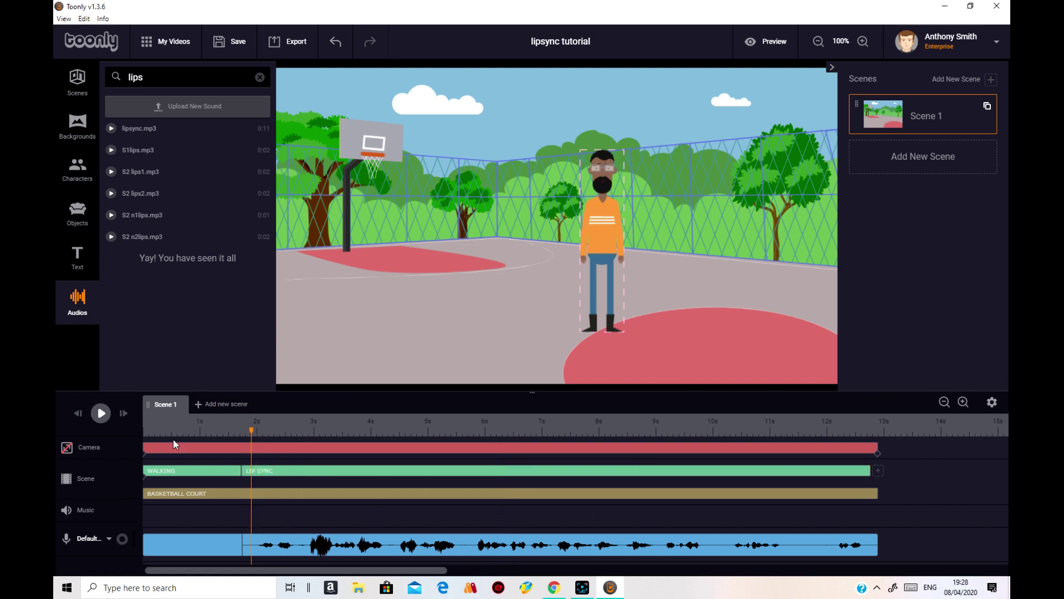
pyautogui.click(100, 413)
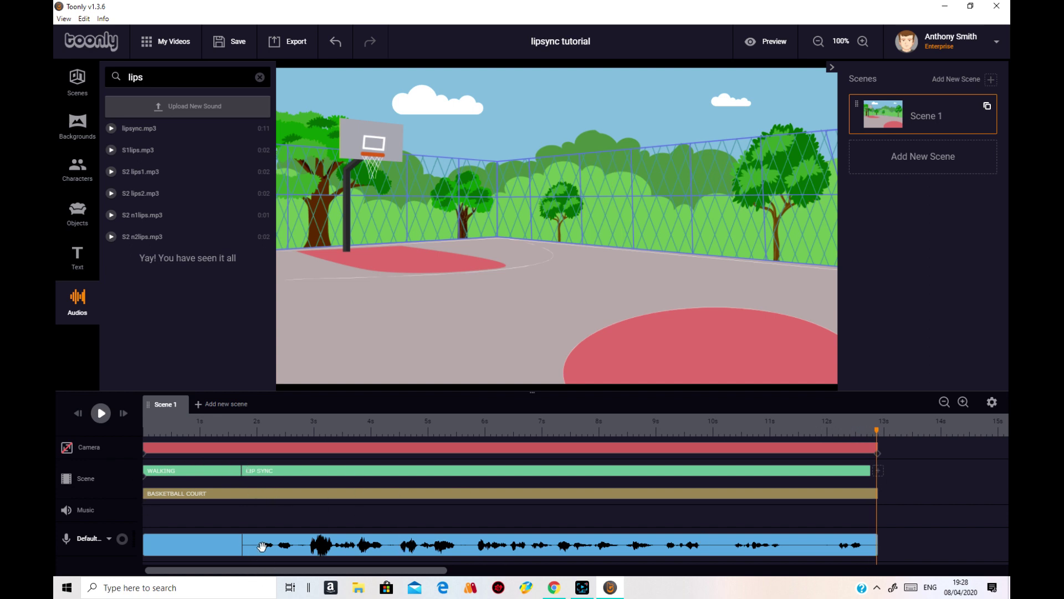
# Move the lipsync.mp3 clip earlier, test playback, then nudge it later to match the LIP SYNC start
pyautogui.moveTo(261, 549); pyautogui.dragTo(176, 550)
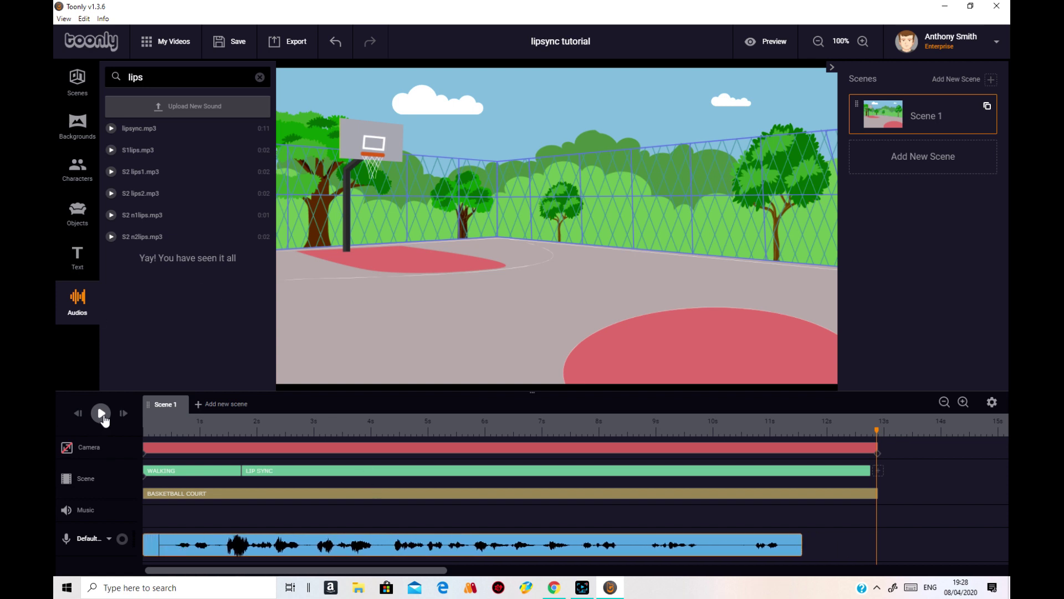
pyautogui.click(101, 415)
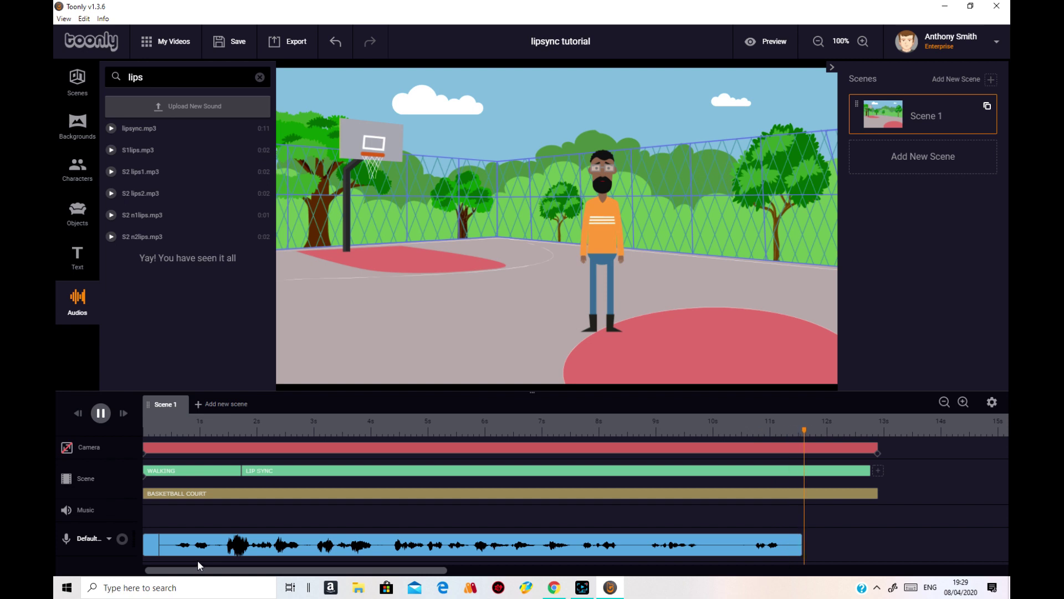
pyautogui.moveTo(216, 547); pyautogui.dragTo(296, 538)
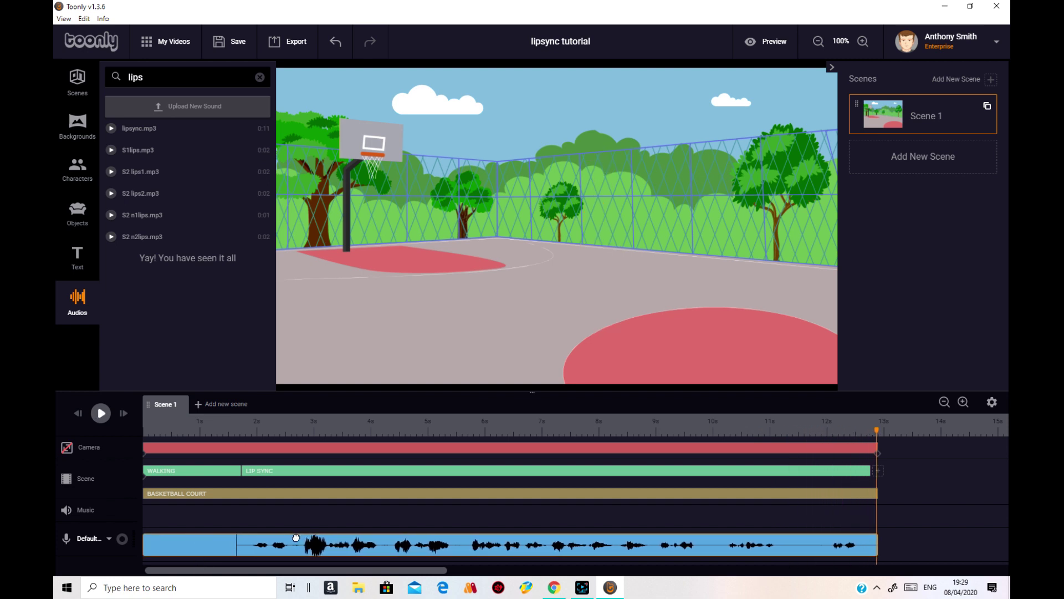